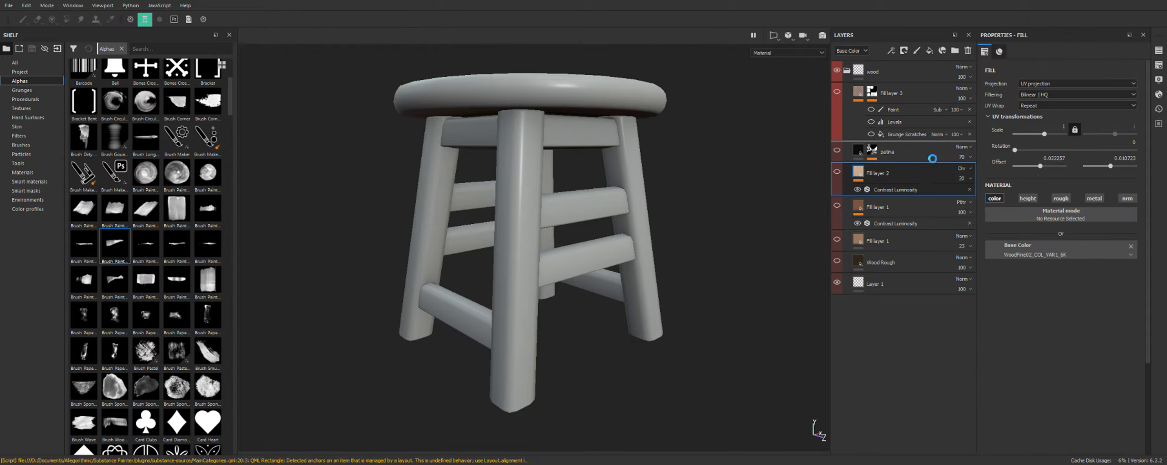
Remove an accidental duplicate of Fill layer 2, then pan the view and rotate the lighting
ctrl+drag(925, 168, 912, 145)
key(Delete)
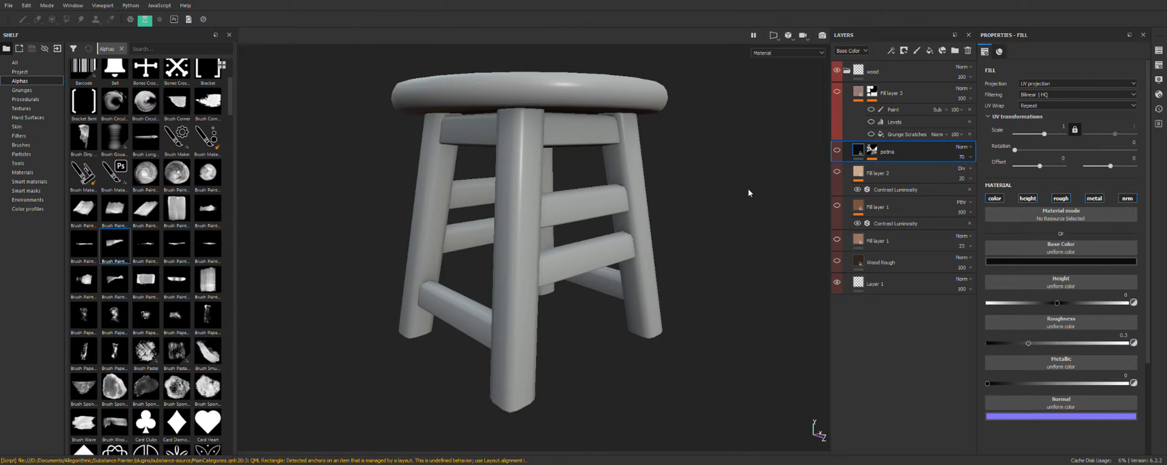
alt+middle_drag(729, 203, 725, 215)
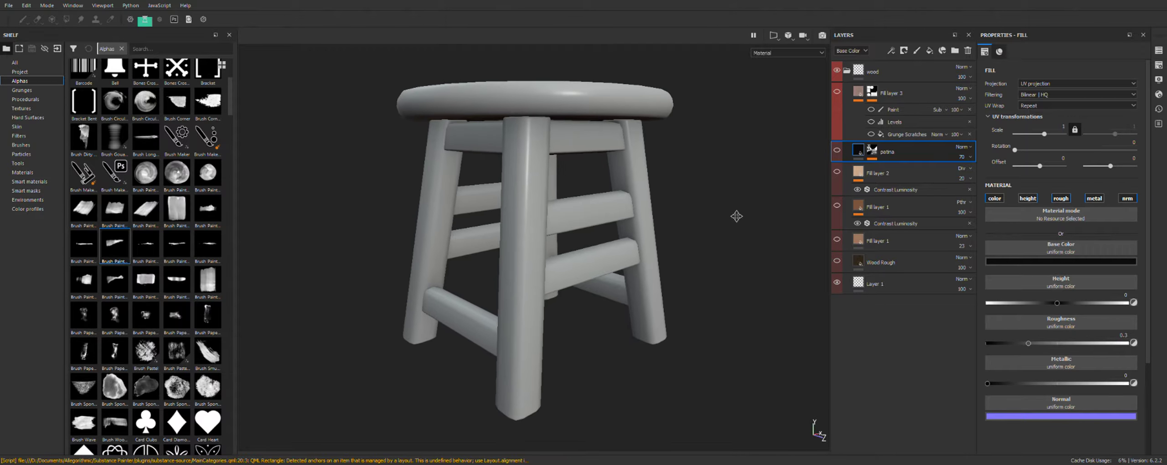
shift+right_drag(726, 214, 730, 216)
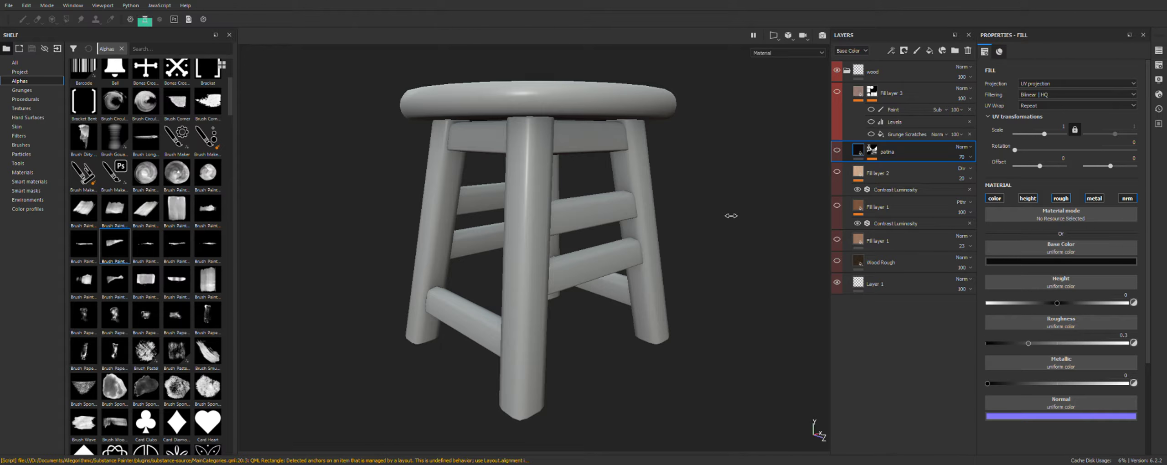
Turn on Wood Rough and both Fill layer 1 layers, then orbit to see the seat from the side
click(837, 261)
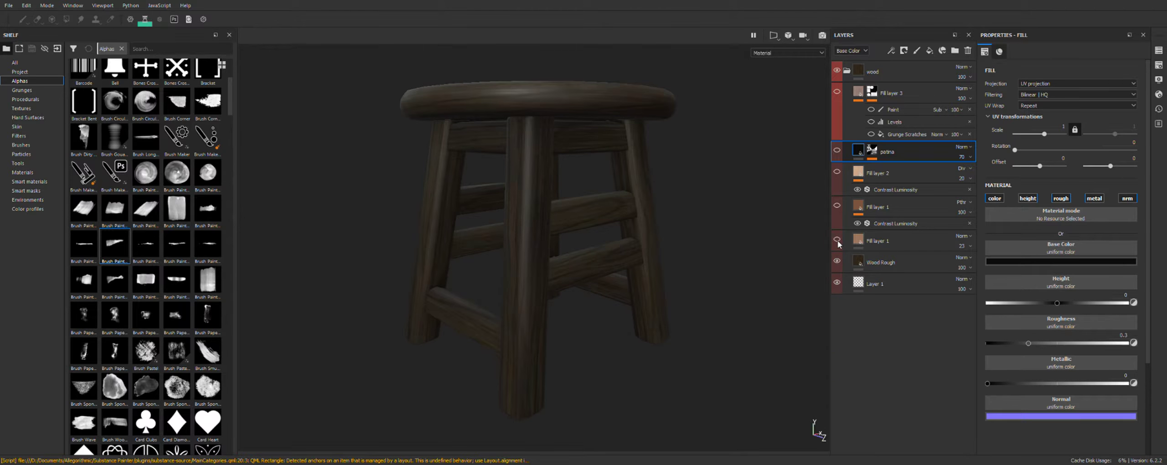
click(837, 240)
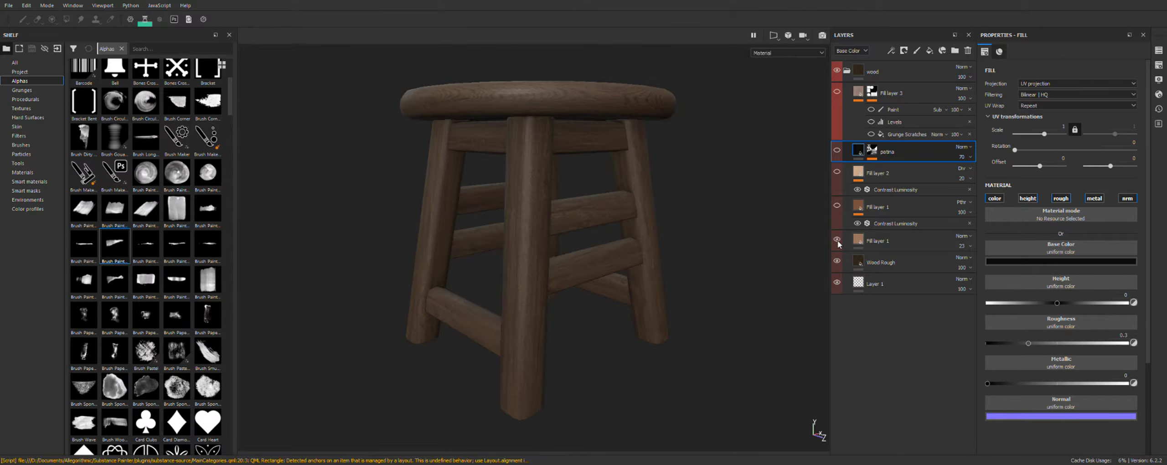
click(837, 206)
alt+drag(735, 236, 734, 219)
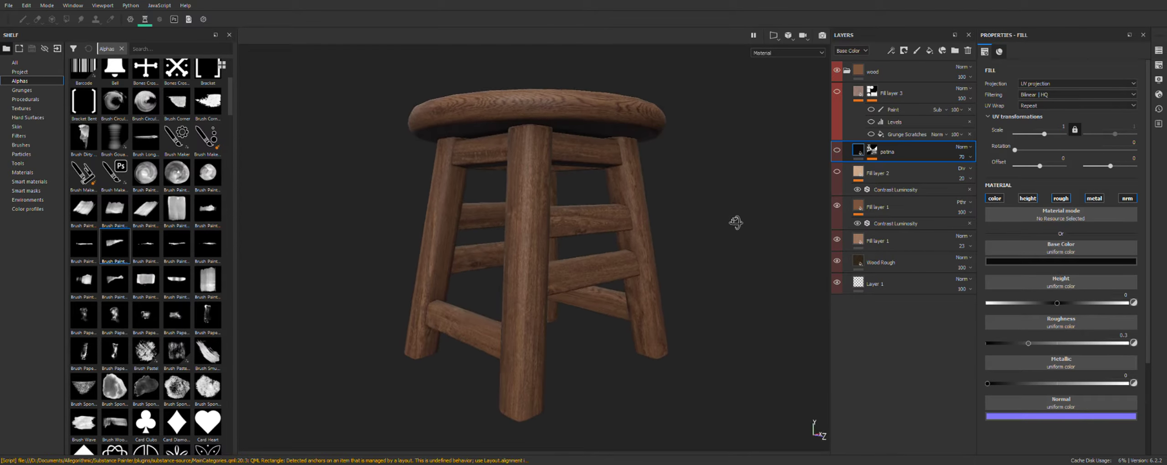
shift+right_drag(734, 219, 741, 227)
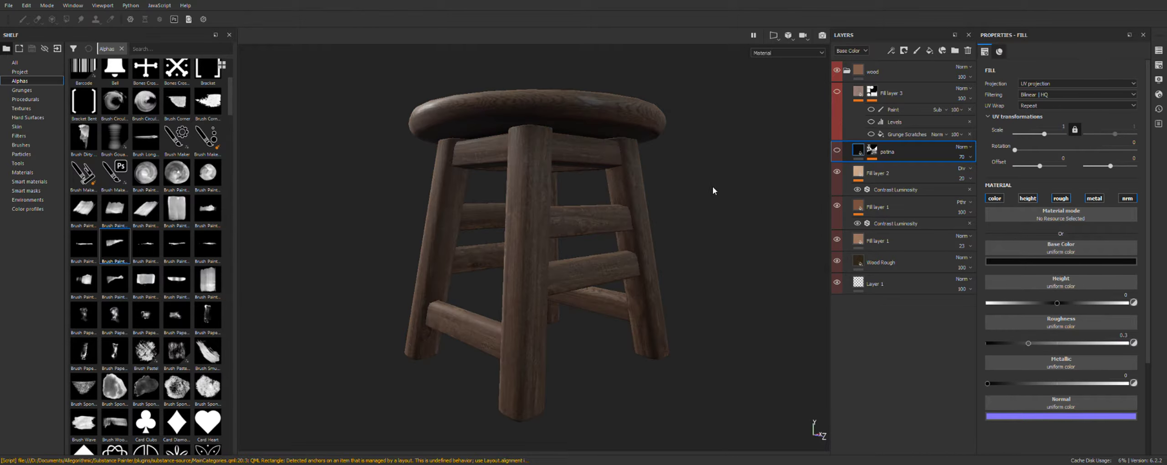
Rotate the lighting and orbit, pan and zoom around the stool to inspect the weathered wood on its legs
shift+right_drag(730, 197, 747, 196)
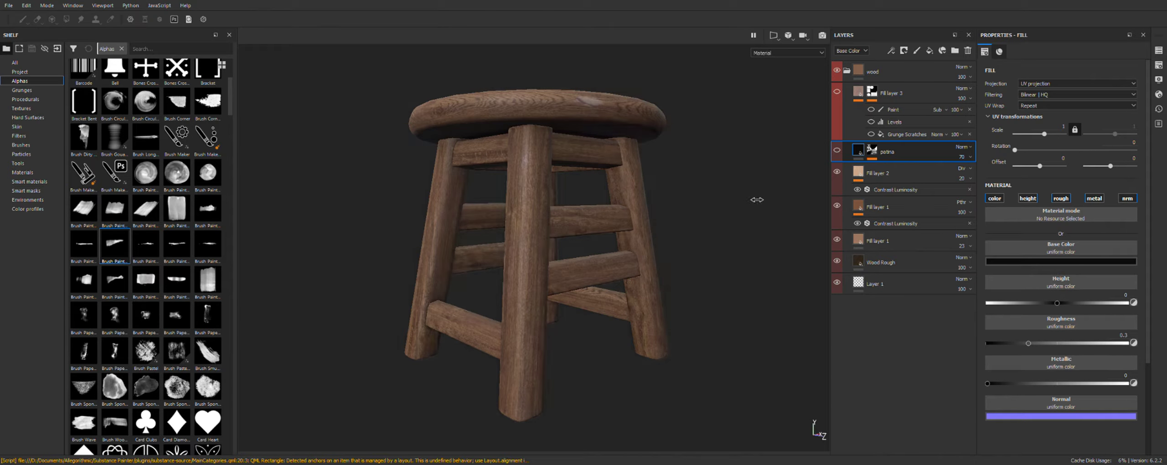
mouse_move(747, 196)
alt+mouse_down()
mouse_move(741, 207)
mouse_move(716, 203)
alt+mouse_up()
alt+middle_drag(716, 203, 704, 215)
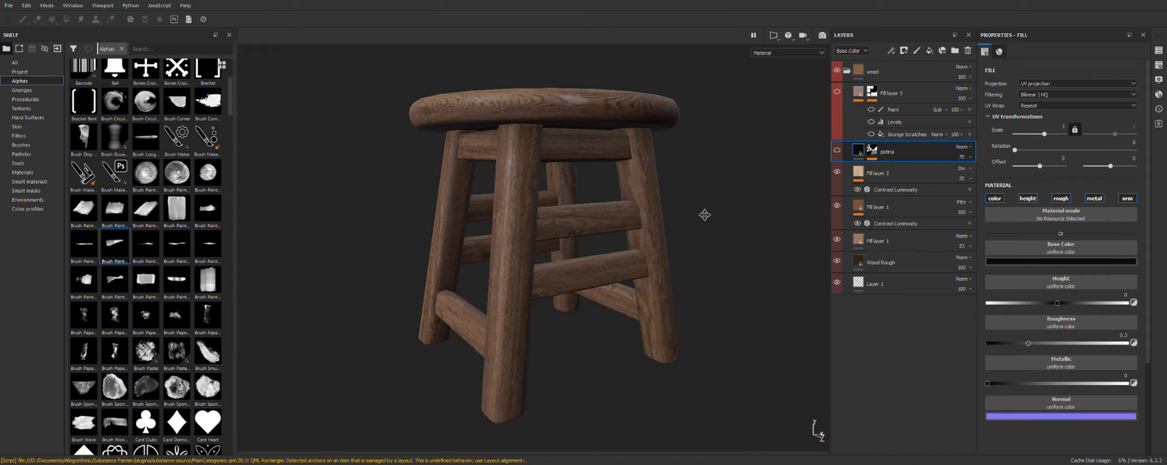
mouse_move(734, 209)
alt+mouse_down()
mouse_move(659, 214)
mouse_move(672, 219)
mouse_move(718, 159)
alt+mouse_up()
scroll(672, 219, down, 2)
scroll(666, 218, down, 2)
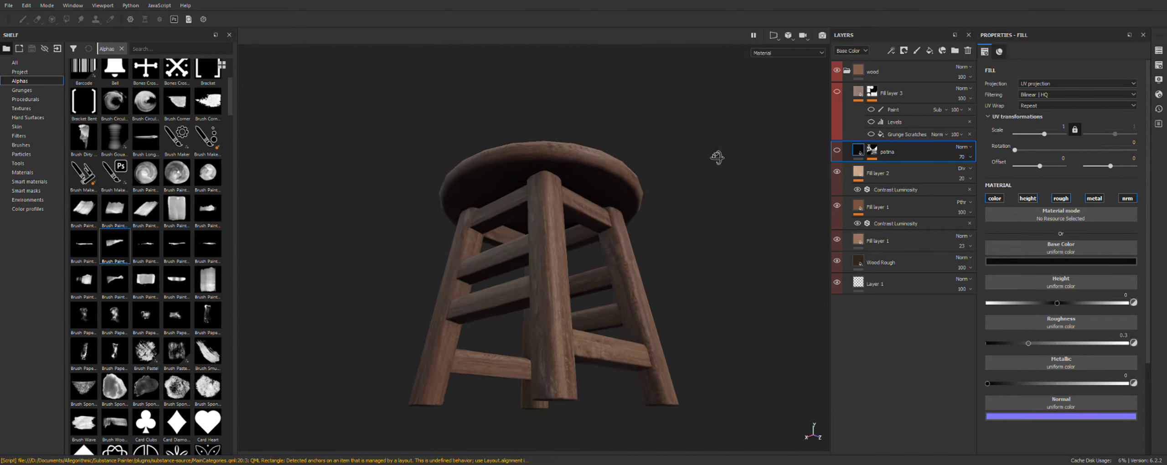
mouse_move(734, 190)
alt+mouse_down()
mouse_move(690, 187)
mouse_move(704, 185)
mouse_move(578, 227)
alt+mouse_up()
mouse_move(578, 226)
alt+middle_down()
mouse_move(614, 251)
mouse_move(551, 242)
alt+middle_up()
mouse_move(552, 242)
alt+mouse_down()
mouse_move(614, 257)
mouse_move(558, 255)
mouse_move(492, 211)
alt+mouse_up()
scroll(566, 248, up, 3)
shift+right_drag(492, 211, 610, 229)
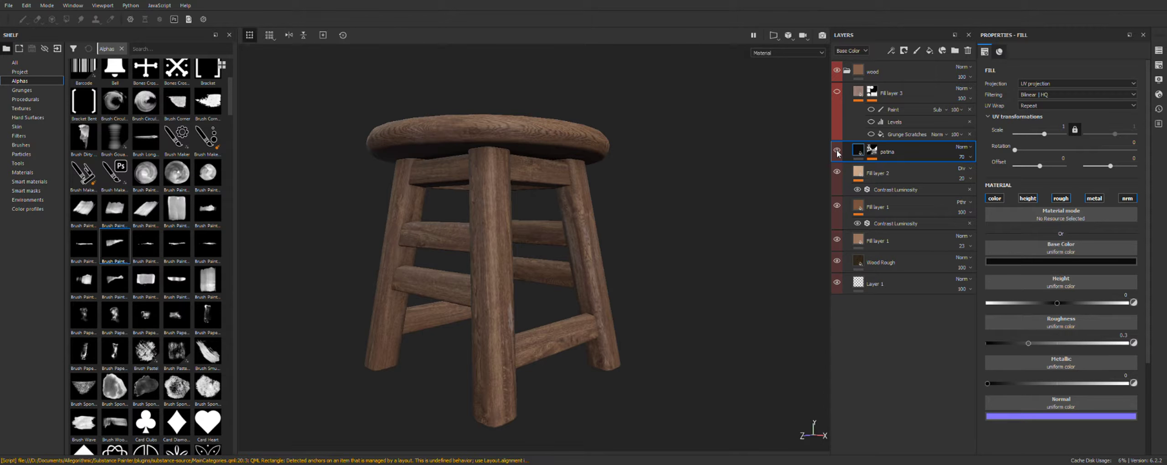
mouse_move(716, 230)
alt+mouse_down()
mouse_move(656, 228)
mouse_move(654, 243)
mouse_move(643, 222)
mouse_move(555, 208)
mouse_move(547, 229)
mouse_move(443, 226)
mouse_move(570, 230)
mouse_move(610, 209)
mouse_move(641, 213)
mouse_move(588, 219)
mouse_move(635, 221)
mouse_move(591, 227)
mouse_move(607, 228)
alt+mouse_up()
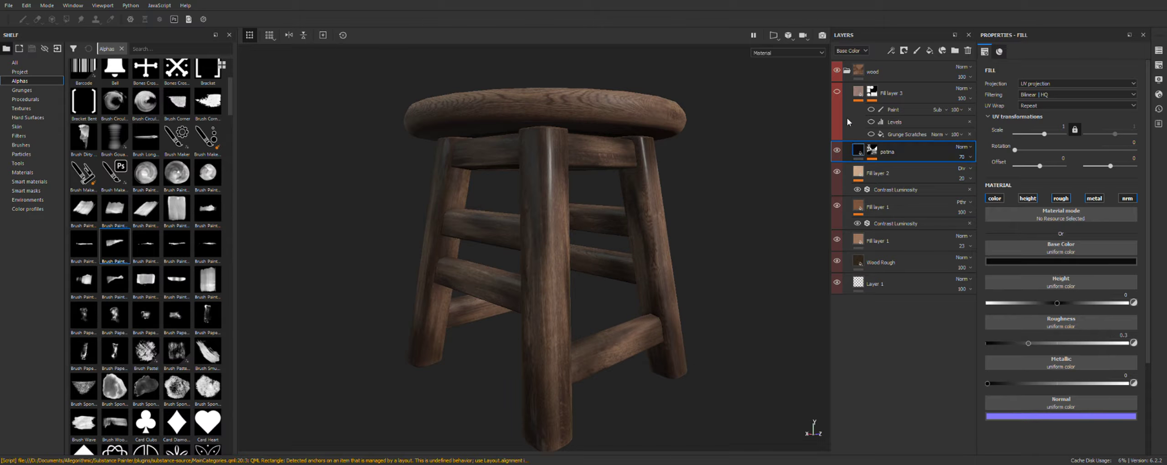
Turn on Fill layer 3 with its Grunge Scratches and Levels mask effects
click(837, 92)
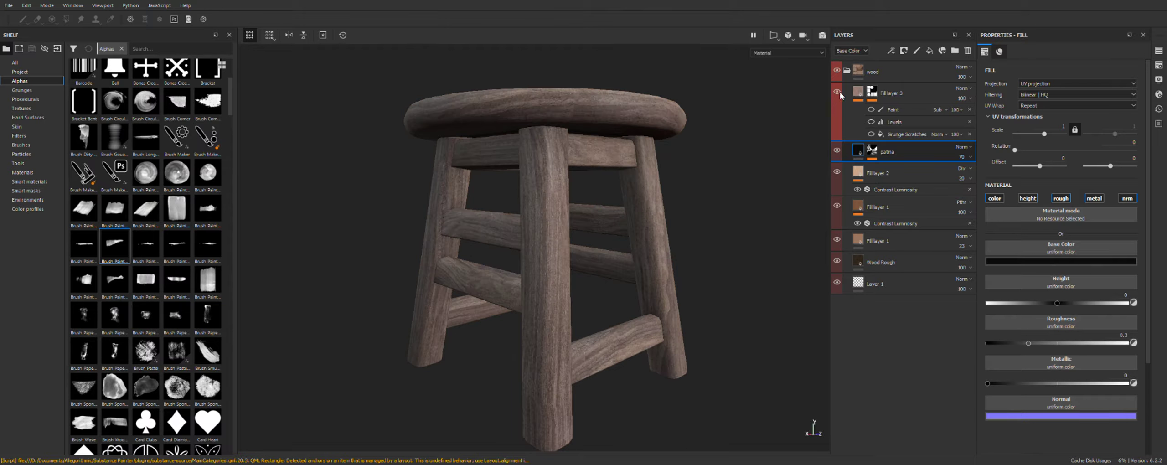
click(871, 134)
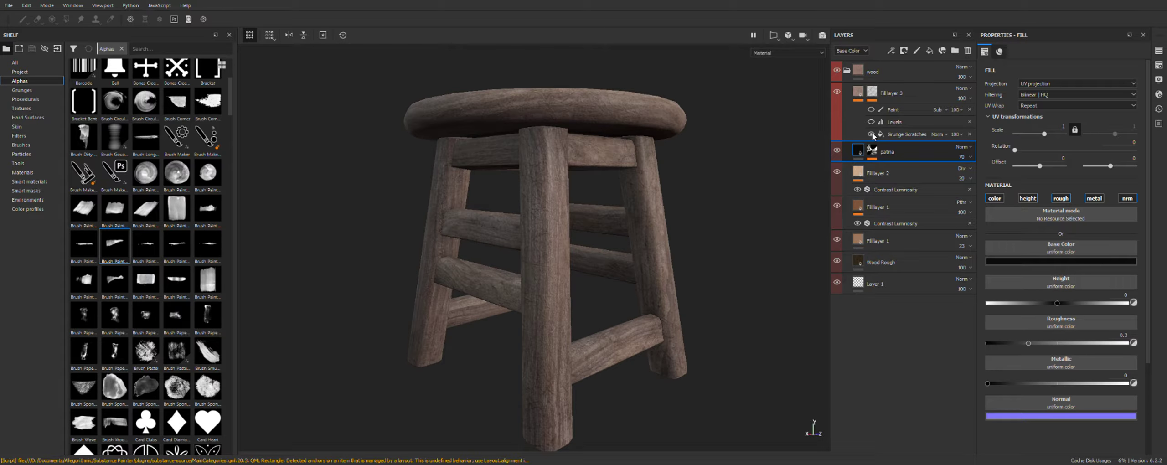
click(870, 122)
mouse_move(781, 182)
alt+mouse_down()
mouse_move(679, 250)
mouse_move(796, 211)
alt+mouse_up()
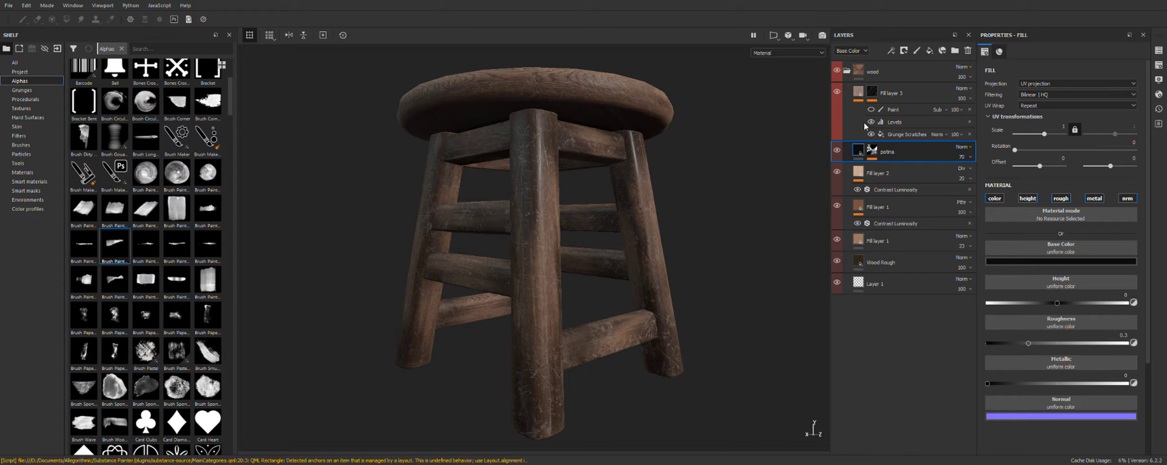
Enable the Paint mask effect, move closer to the legs and pick a different Brush Paint alpha
click(871, 110)
mouse_move(633, 346)
alt+mouse_down()
mouse_move(633, 281)
mouse_move(563, 302)
alt+mouse_up()
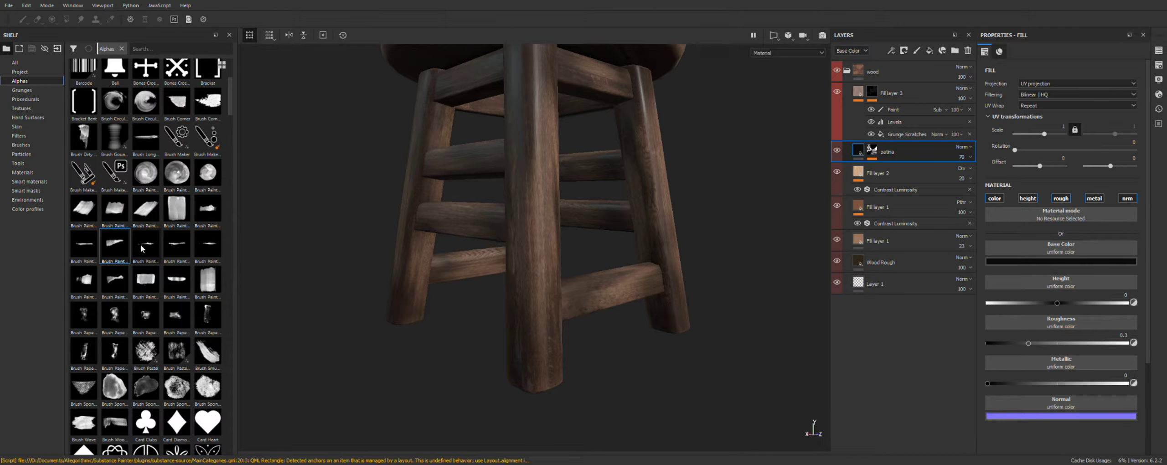
click(150, 213)
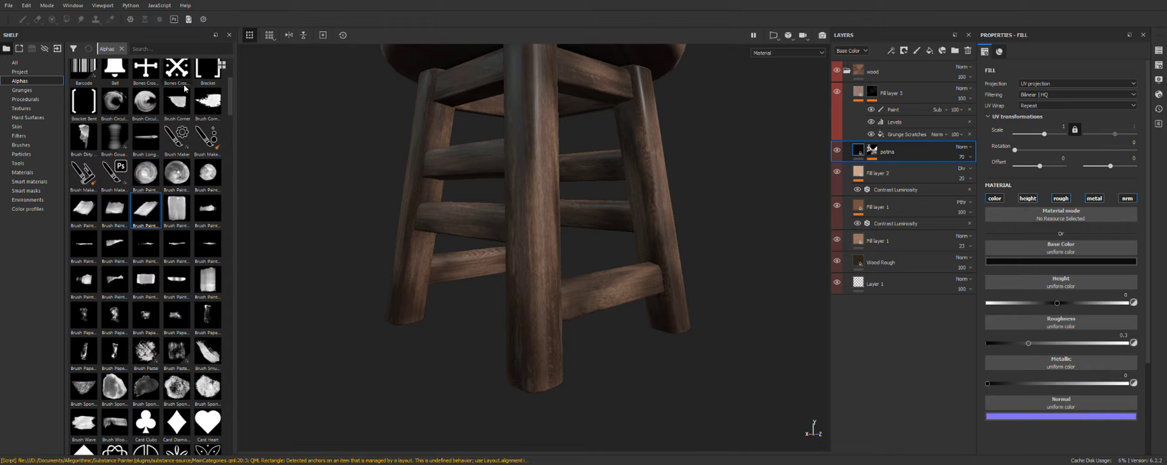
Select the Paint effect, choose another Brush Paint alpha and paint scratches on the front leg's lower end
click(892, 110)
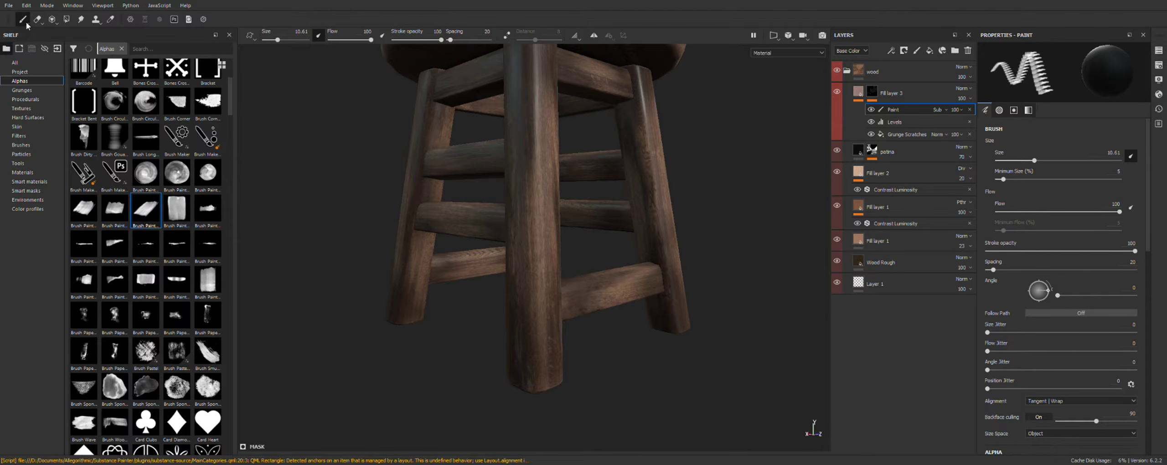
scroll(575, 329, up, 3)
alt+drag(636, 371, 557, 248)
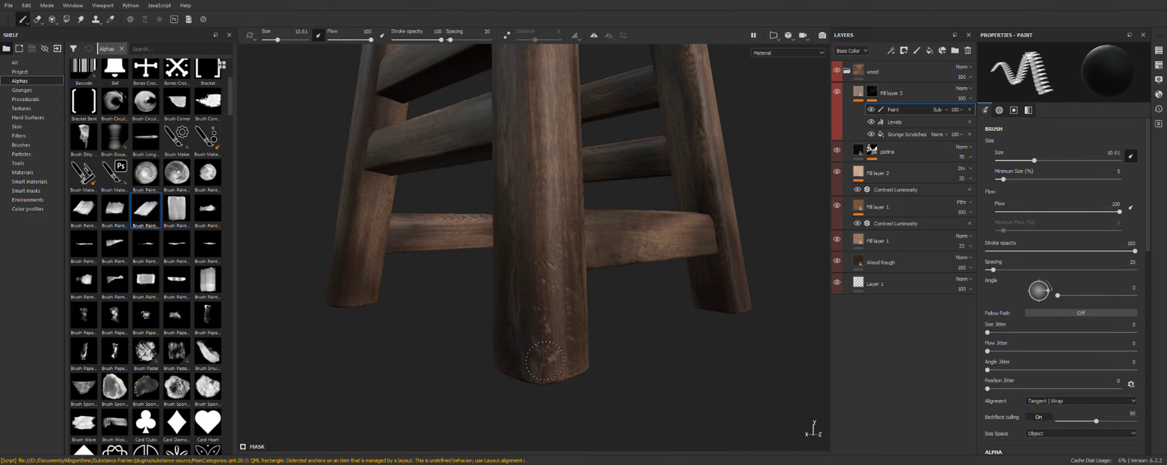
alt+drag(553, 356, 551, 347)
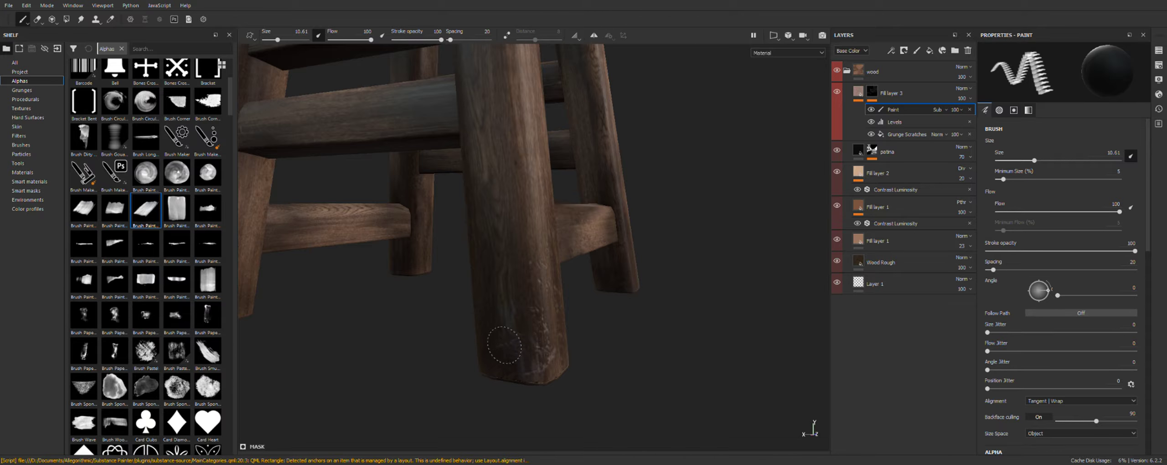
alt+drag(583, 327, 567, 330)
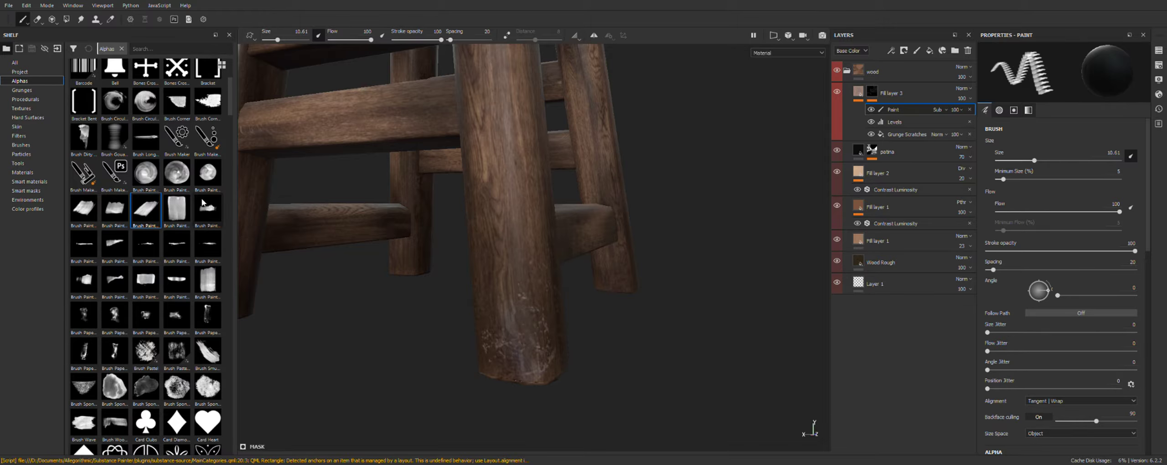
click(114, 209)
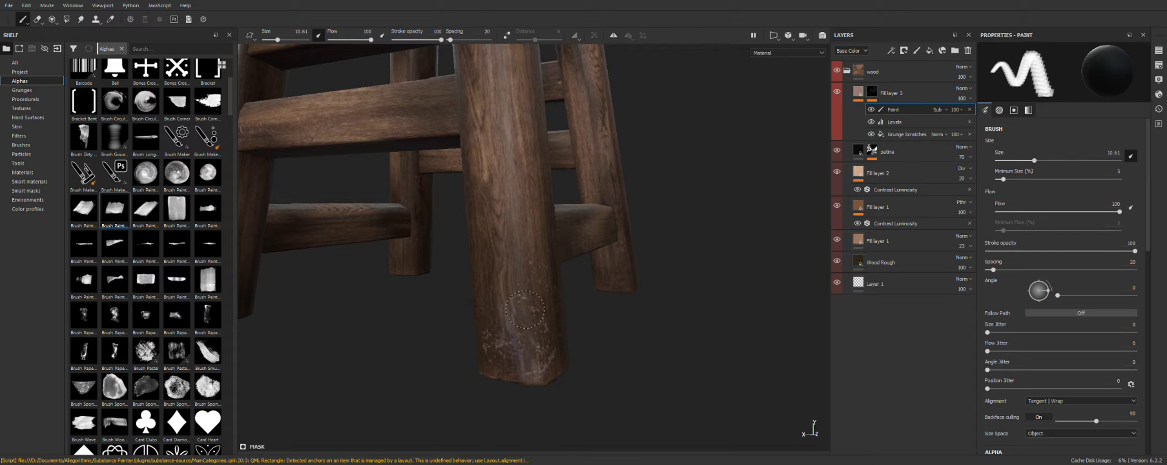
alt+drag(512, 297, 597, 304)
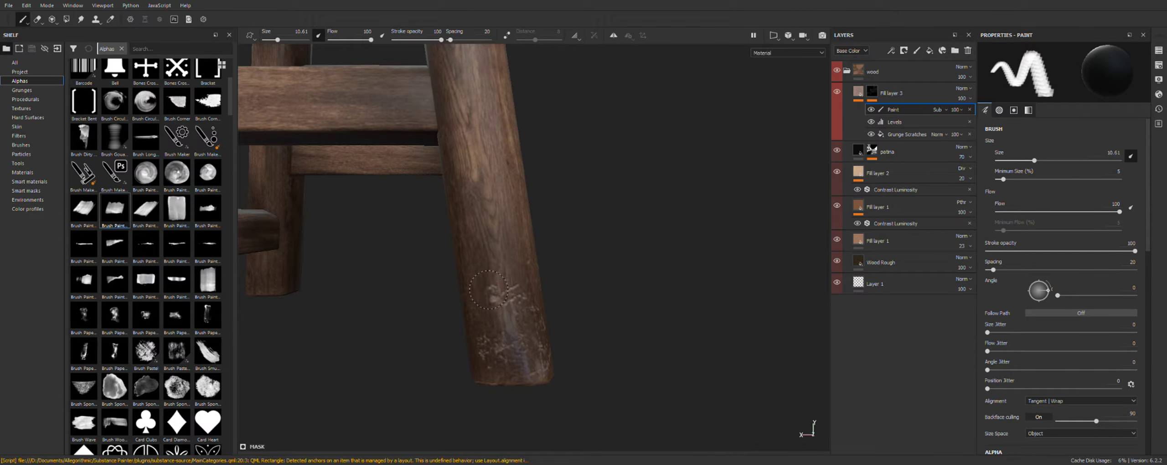
Toggle the Paint effect to compare, then keep painting scratches on the leg ends and rungs
click(870, 110)
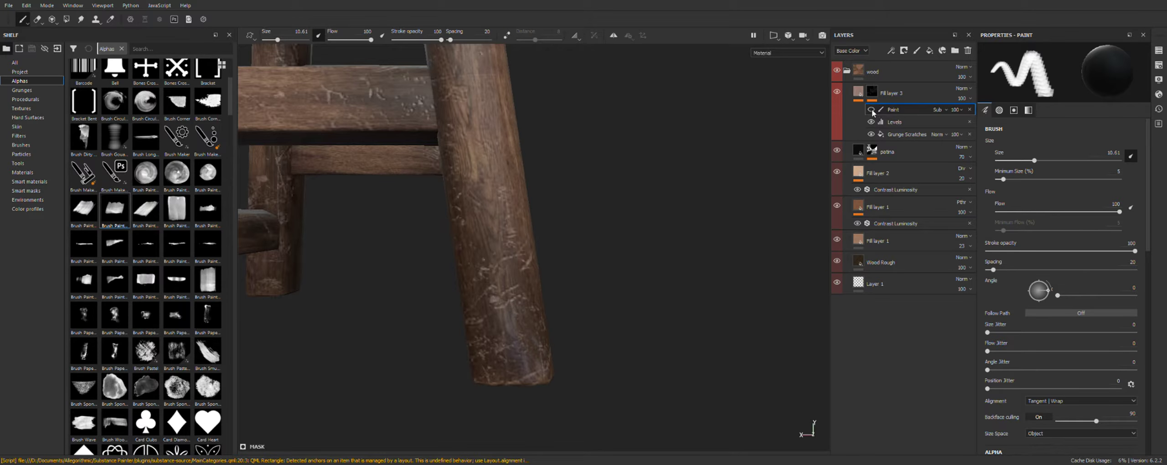
click(871, 109)
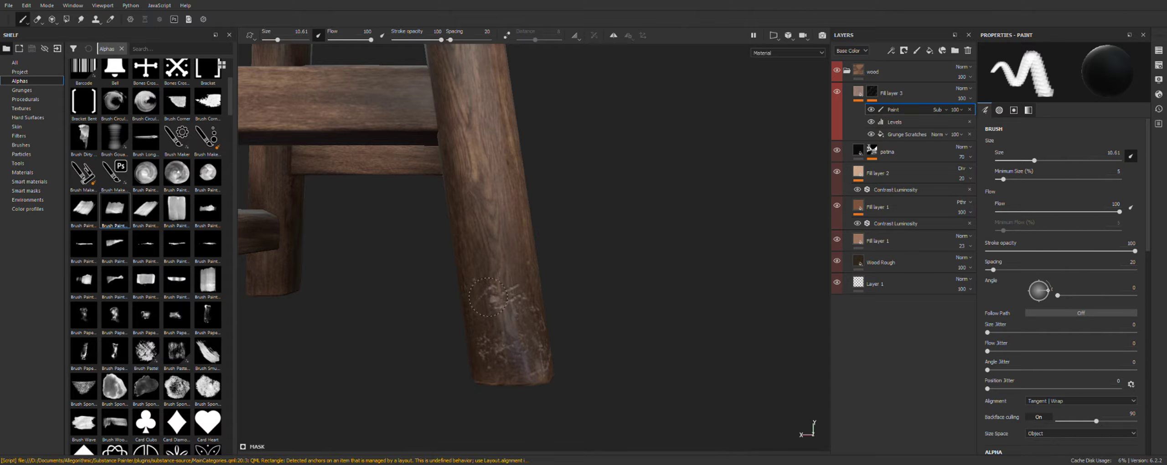
alt+drag(537, 348, 551, 304)
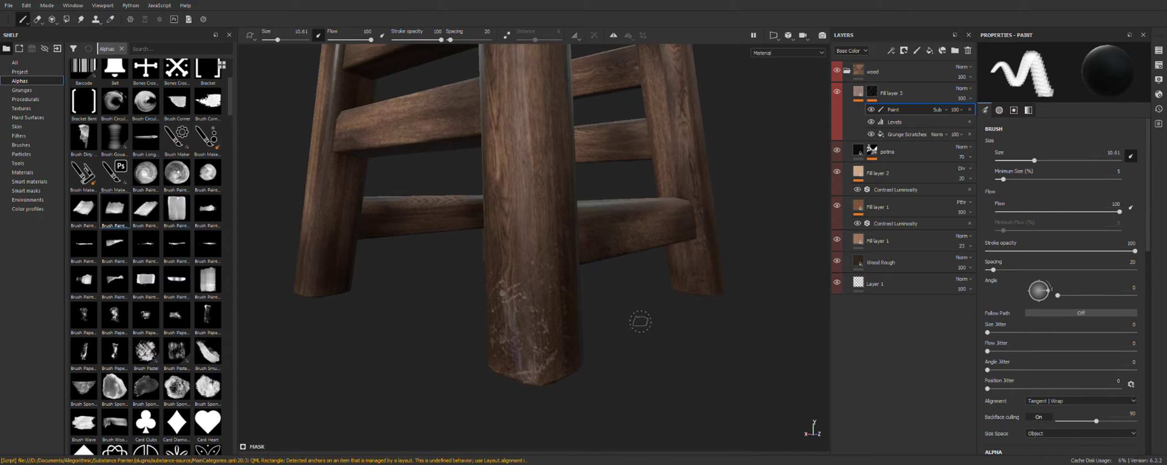
alt+drag(641, 322, 578, 278)
alt+right_drag(619, 260, 610, 257)
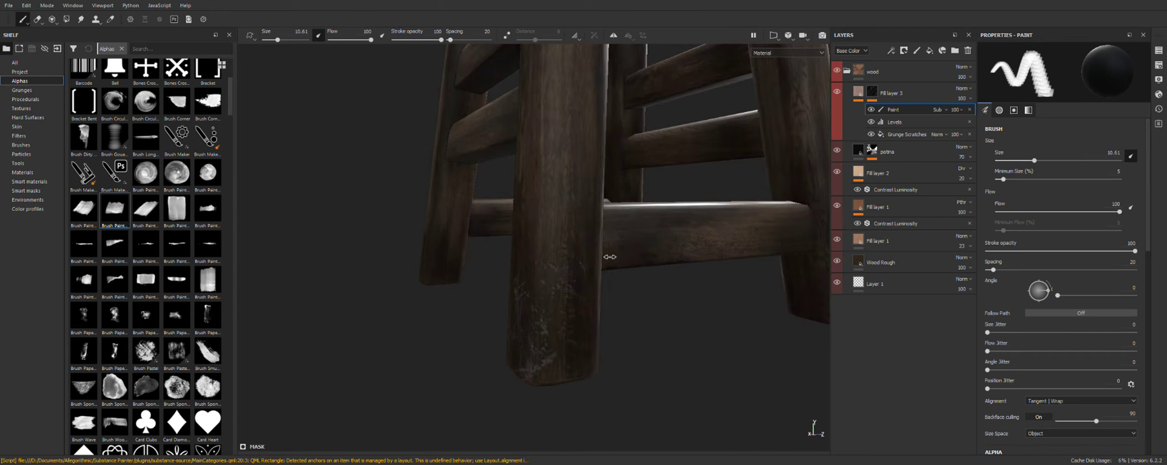
alt+drag(632, 253, 593, 269)
mouse_move(592, 269)
alt+right_down()
mouse_move(559, 286)
mouse_move(587, 301)
alt+right_up()
alt+drag(588, 300, 604, 318)
alt+right_drag(605, 318, 522, 302)
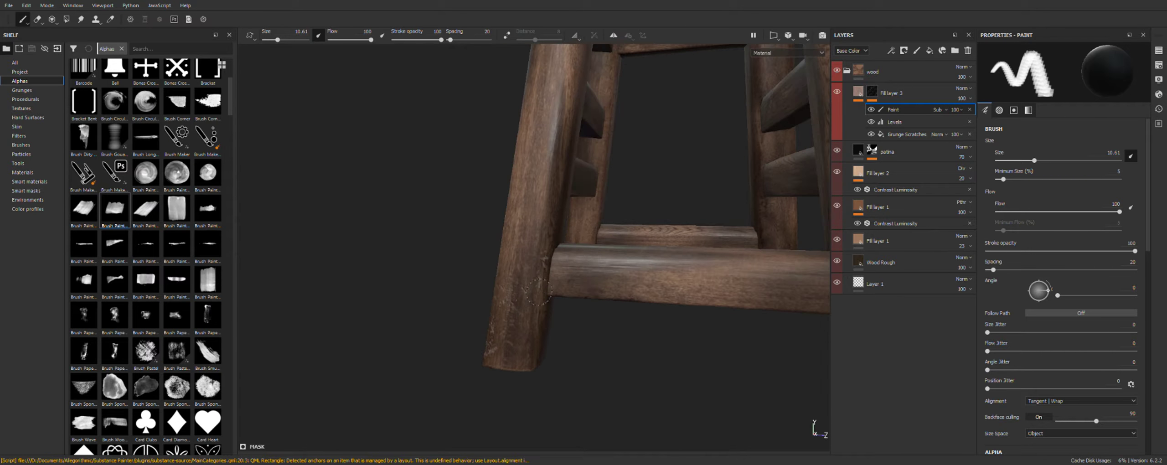
mouse_move(522, 296)
alt+mouse_down()
mouse_move(590, 299)
mouse_move(545, 300)
alt+mouse_up()
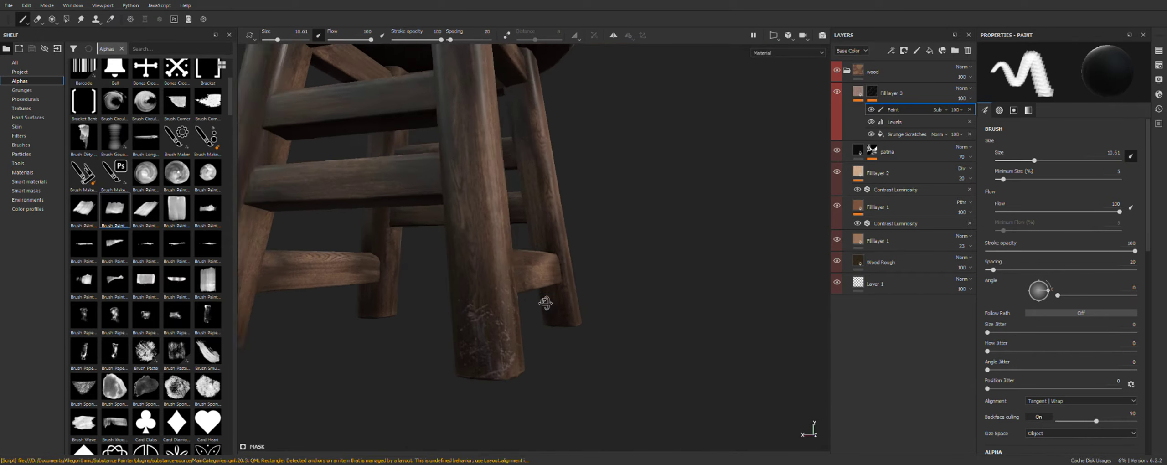
alt+right_drag(545, 300, 506, 293)
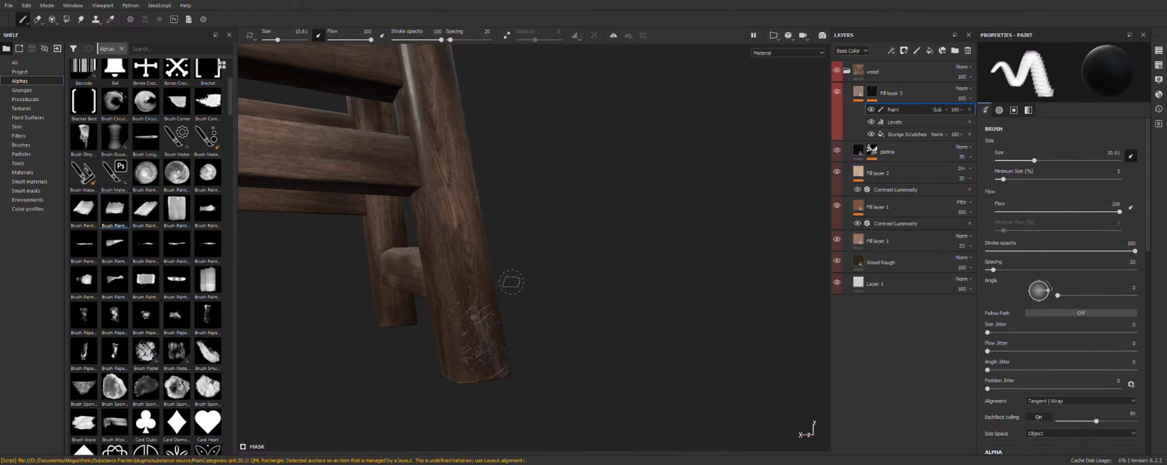
alt+drag(510, 281, 421, 215)
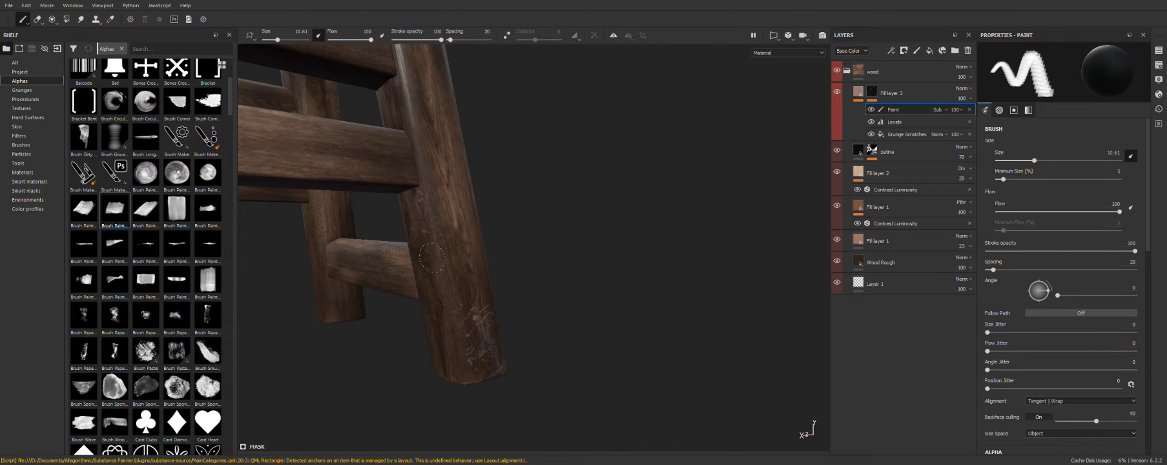
Pick a new scratch alpha, enlarge the brush to size 17.94 and paint scratches on legs and rungs
click(88, 209)
ctrl+right_drag(444, 314, 441, 280)
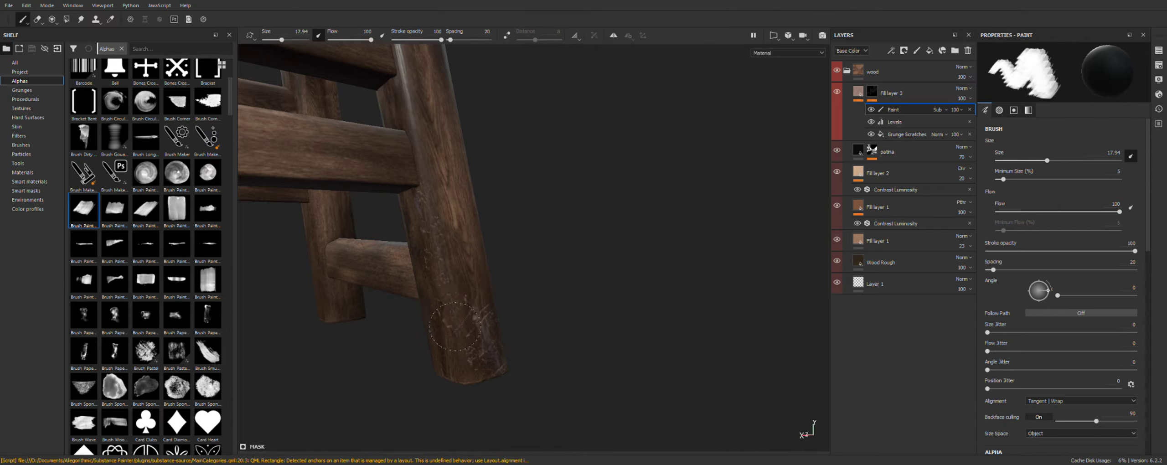
alt+drag(483, 374, 479, 367)
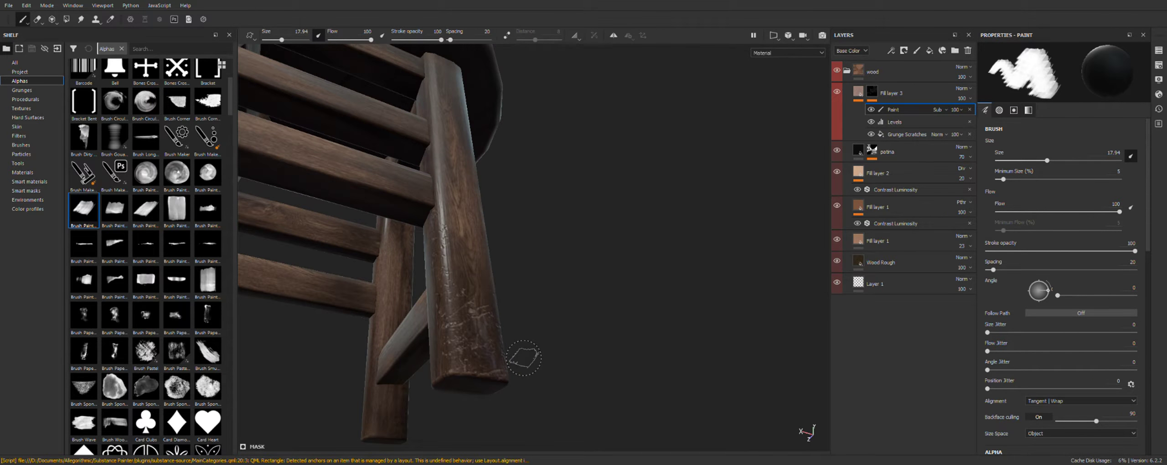
mouse_move(534, 353)
alt+mouse_down()
mouse_move(464, 339)
mouse_move(455, 315)
alt+mouse_up()
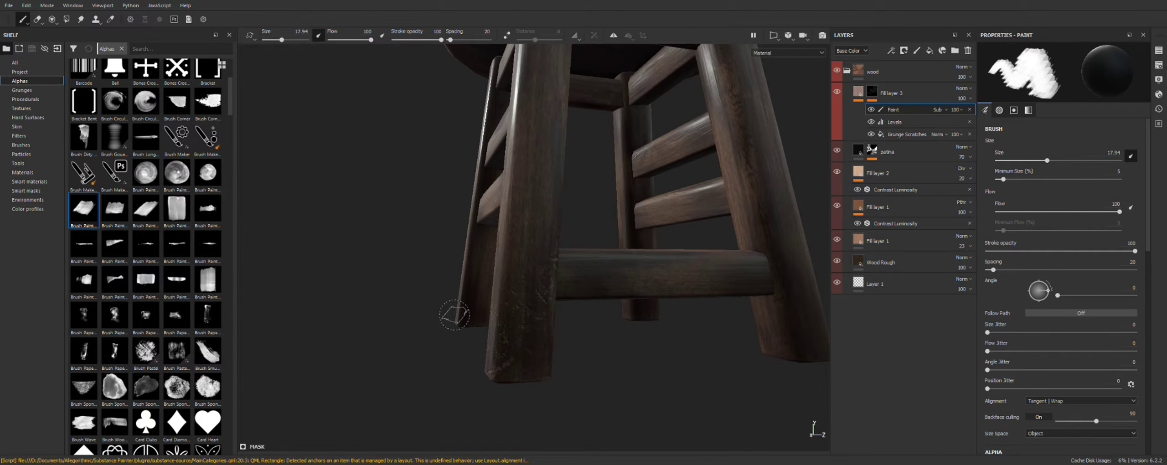
alt+drag(454, 314, 557, 288)
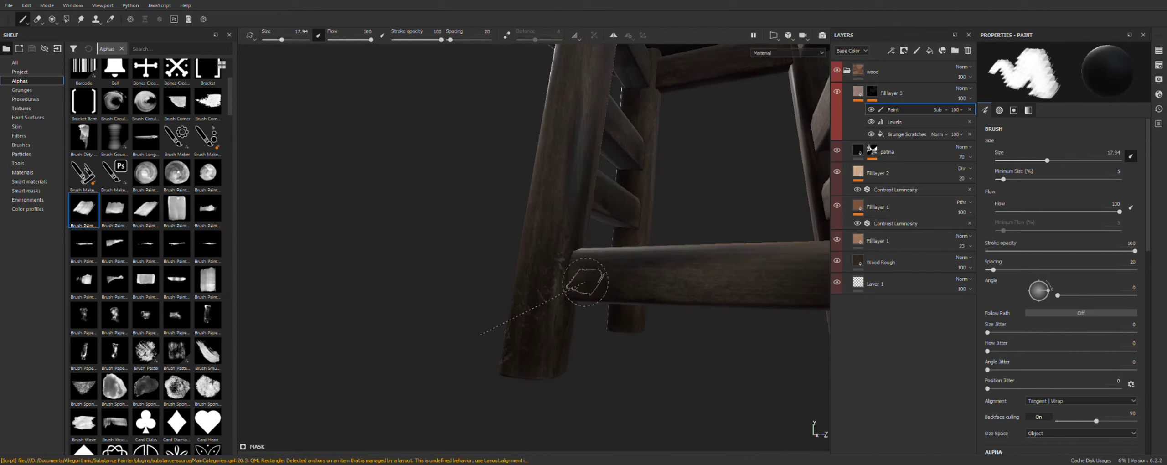
alt+drag(579, 268, 563, 227)
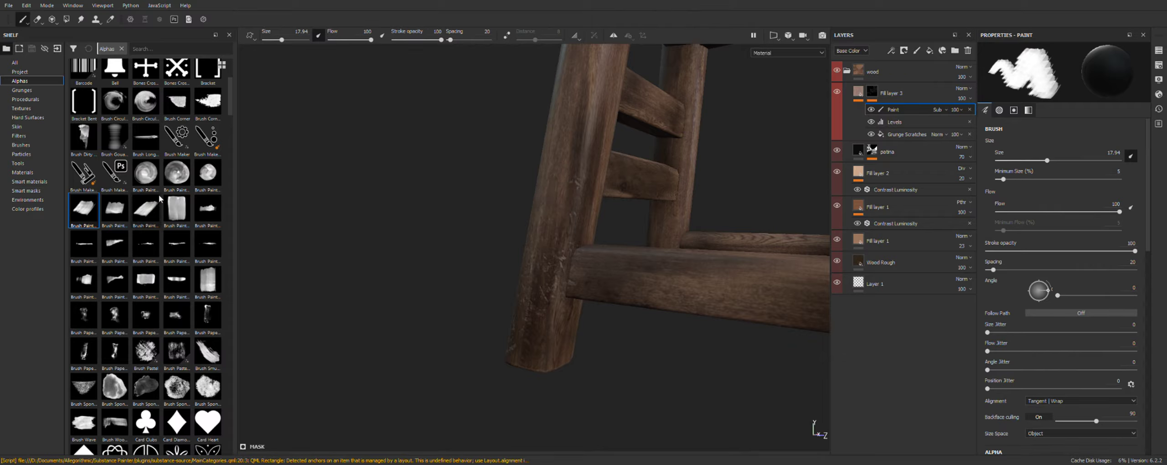
Switch to another scratch alpha, set brush Spacing to 72 and enter a lower Paint layer opacity
click(177, 210)
mouse_move(539, 266)
alt+mouse_down()
mouse_move(581, 241)
mouse_move(638, 260)
alt+mouse_up()
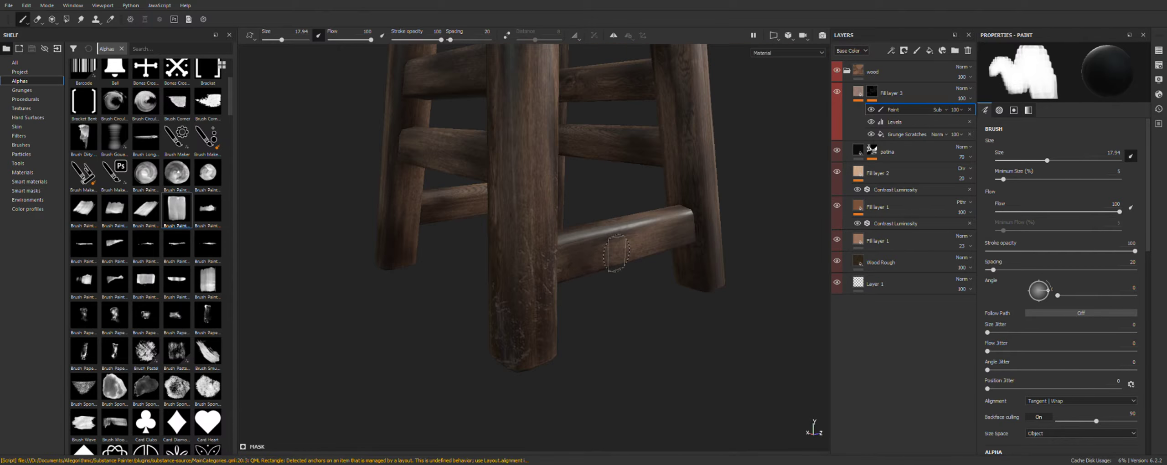
alt+drag(539, 225, 561, 209)
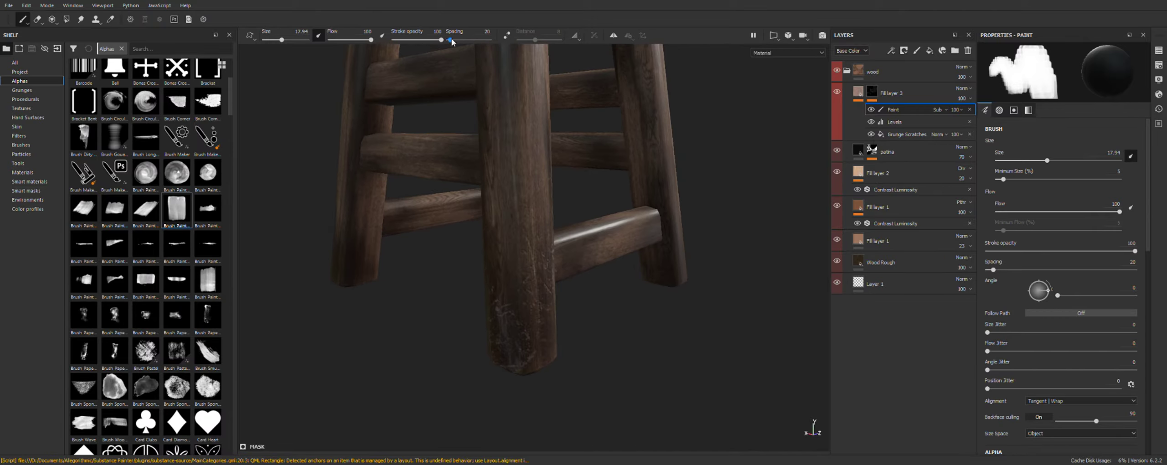
drag(450, 40, 455, 40)
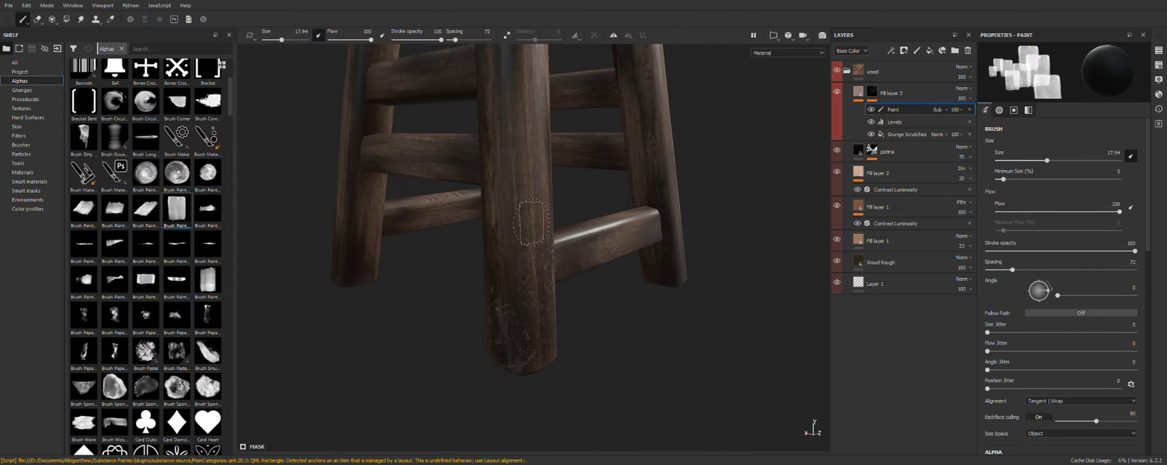
mouse_move(522, 267)
alt+mouse_down()
mouse_move(522, 301)
mouse_move(585, 281)
alt+mouse_up()
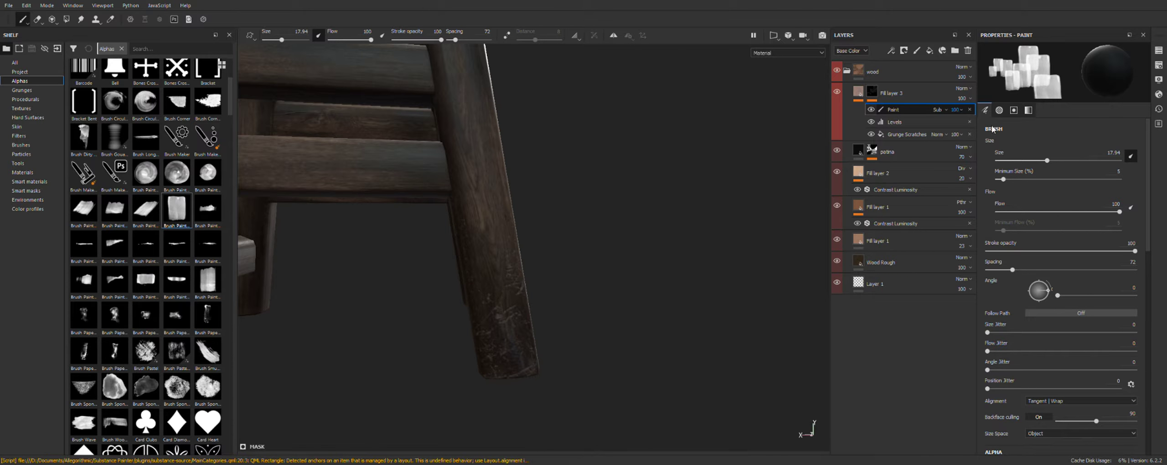
text(89)
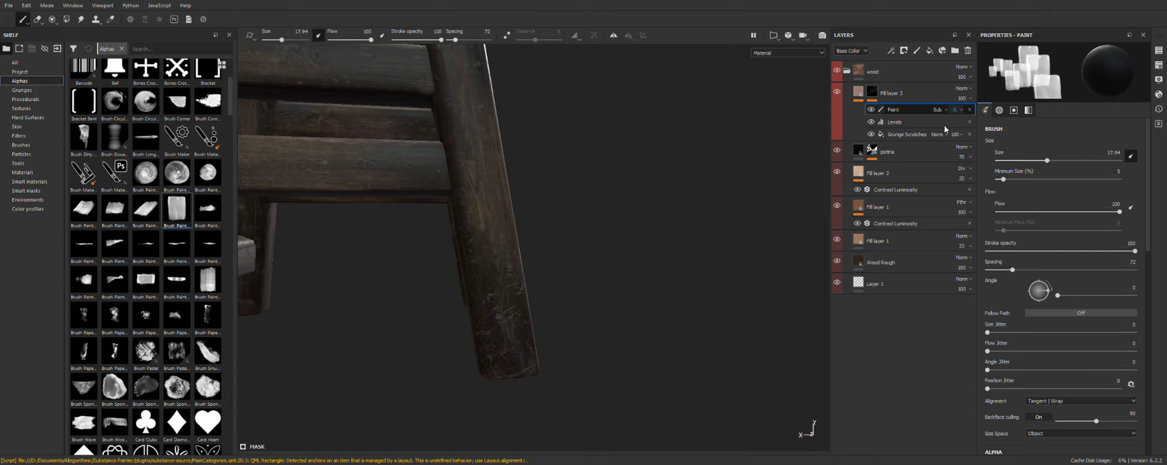
text(91)
Confirm the new Paint layer opacity and stamp scratch marks onto a lower stool leg
key(Return)
mouse_move(599, 222)
alt+mouse_down()
mouse_move(545, 215)
mouse_move(594, 235)
mouse_move(565, 347)
mouse_move(594, 332)
mouse_move(522, 345)
alt+mouse_up()
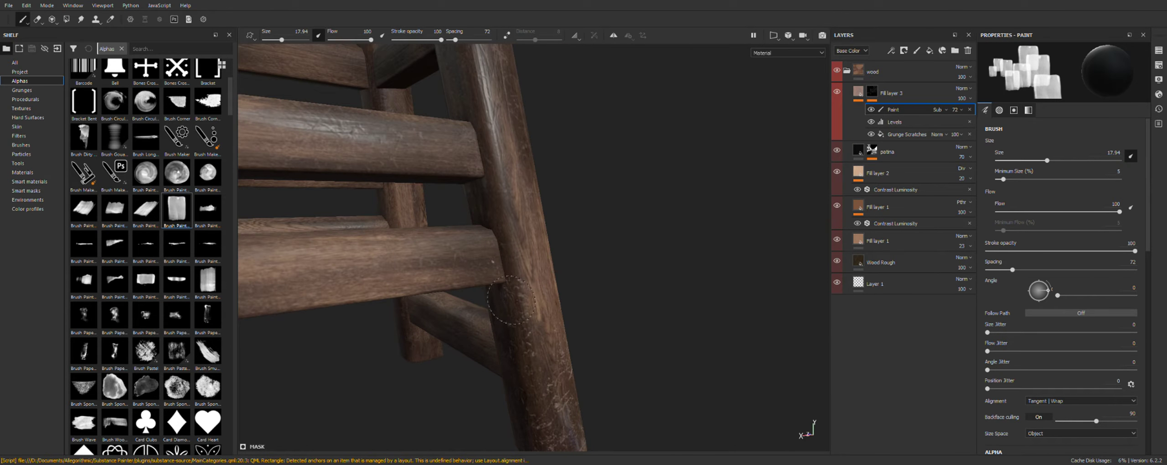
alt+drag(506, 237, 522, 244)
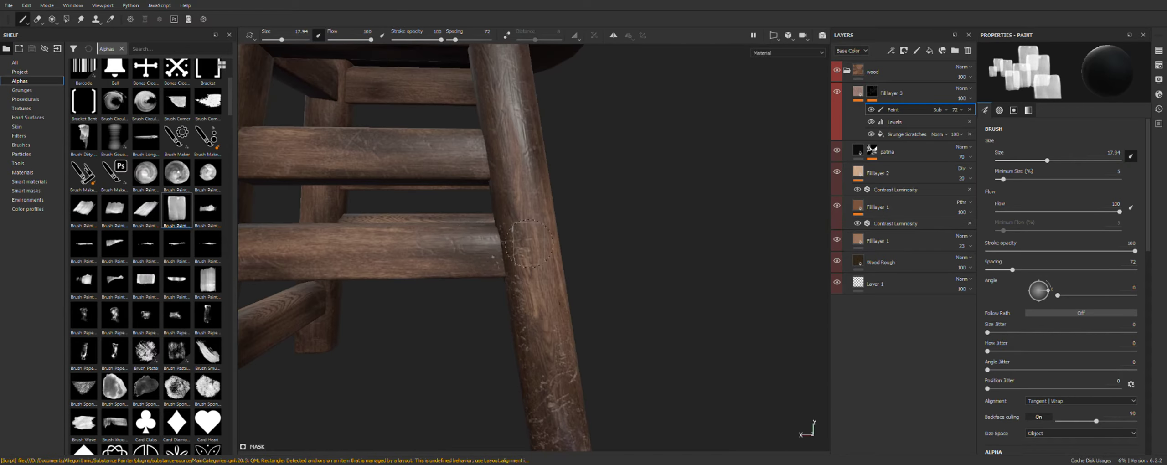
alt+drag(547, 348, 469, 318)
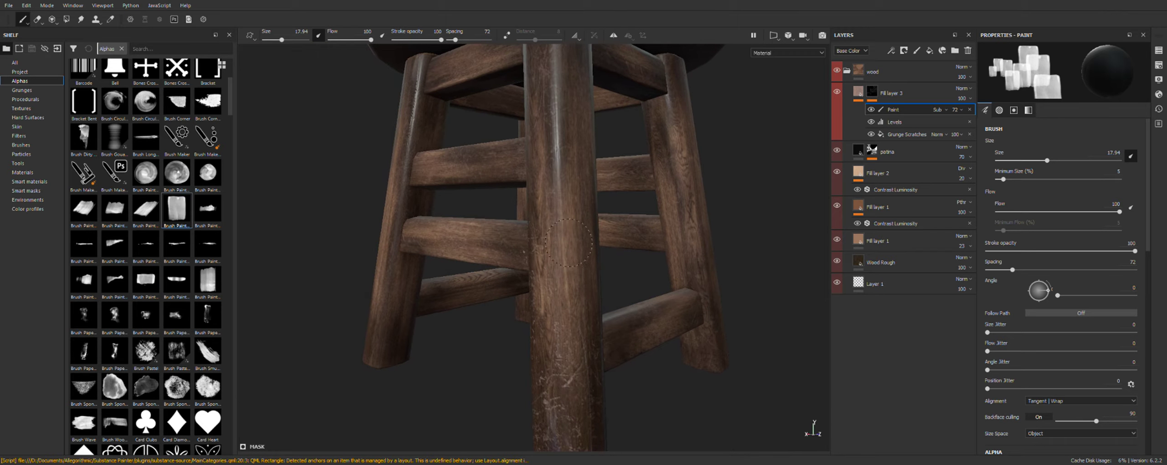
alt+drag(557, 290, 551, 274)
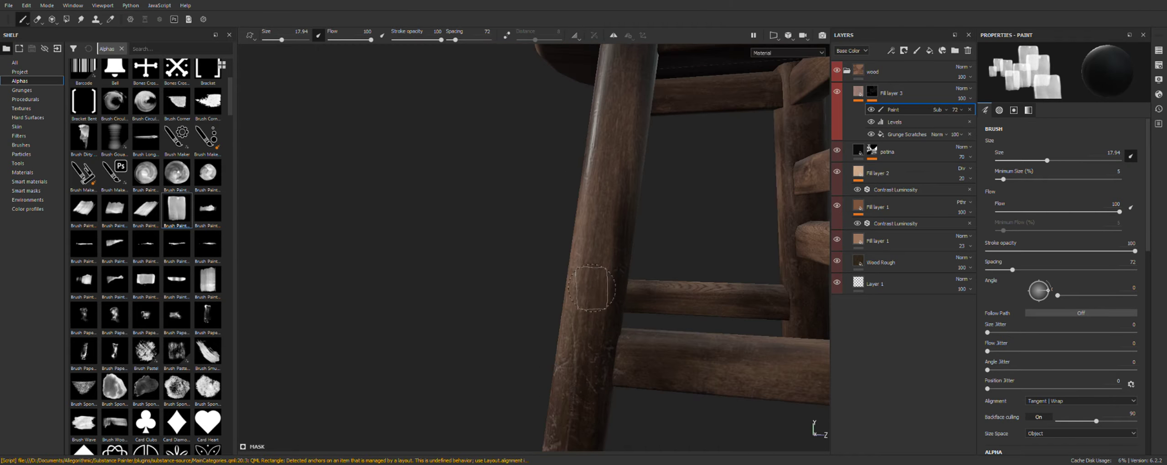
click(618, 260)
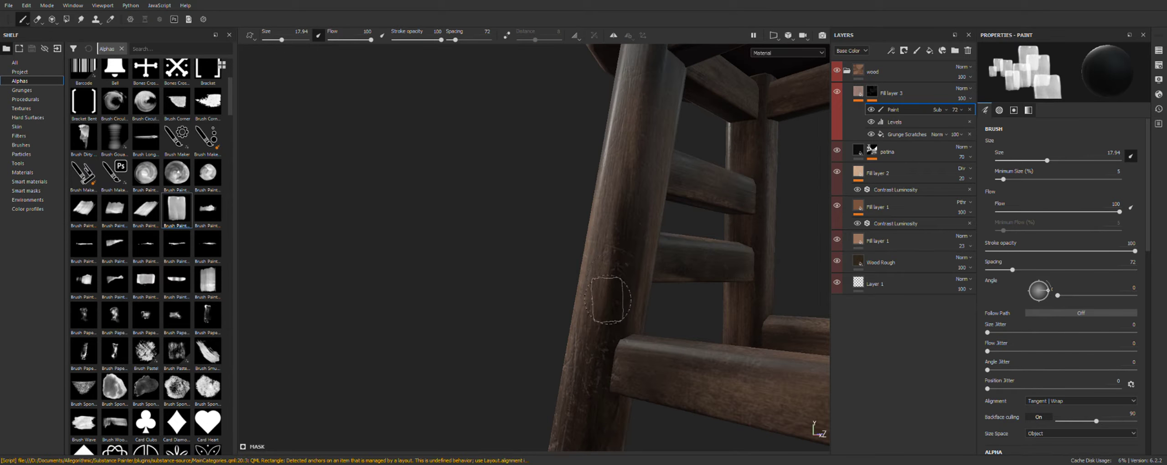
alt+drag(598, 306, 557, 299)
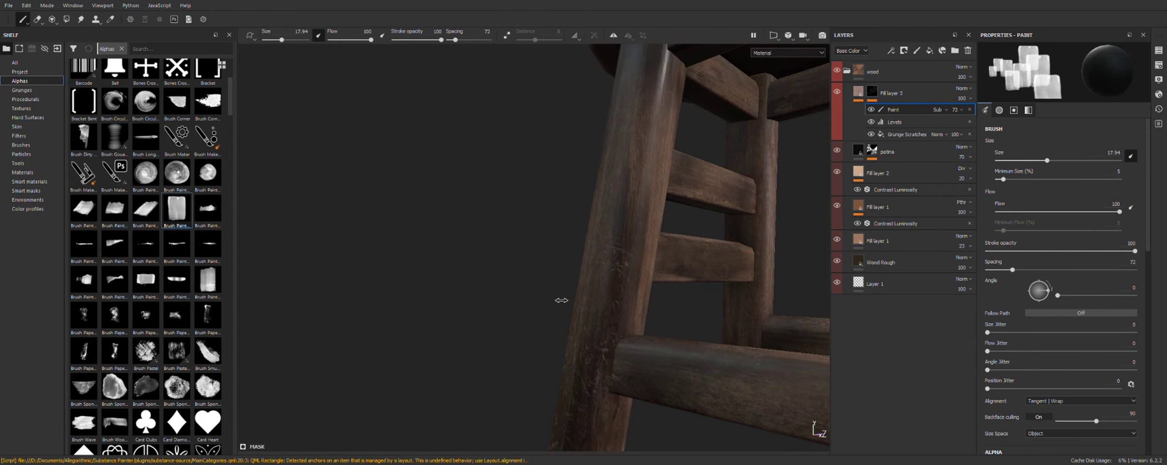
alt+drag(637, 265, 636, 278)
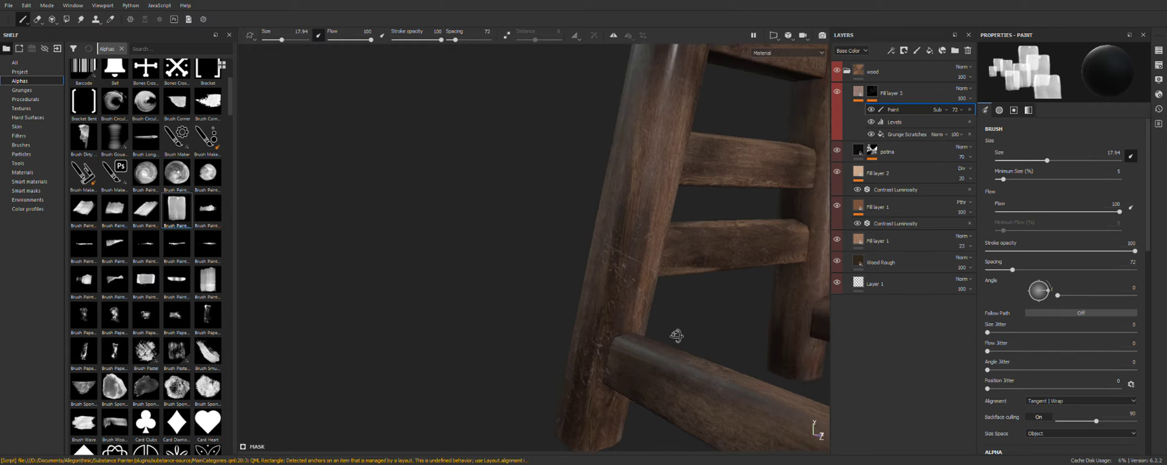
Paint more light scratches on the front legs near the bottom rung
alt+drag(627, 313, 597, 322)
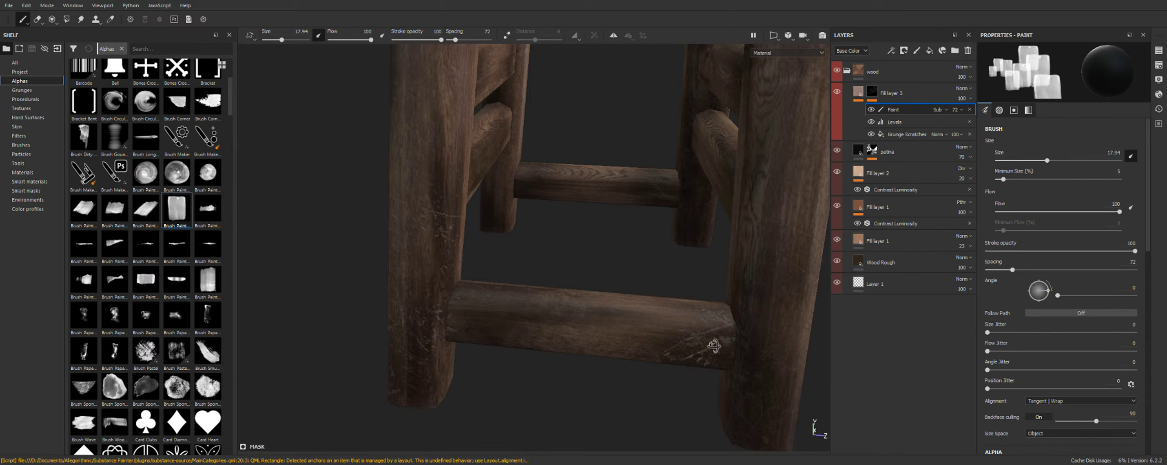
alt+drag(703, 338, 706, 333)
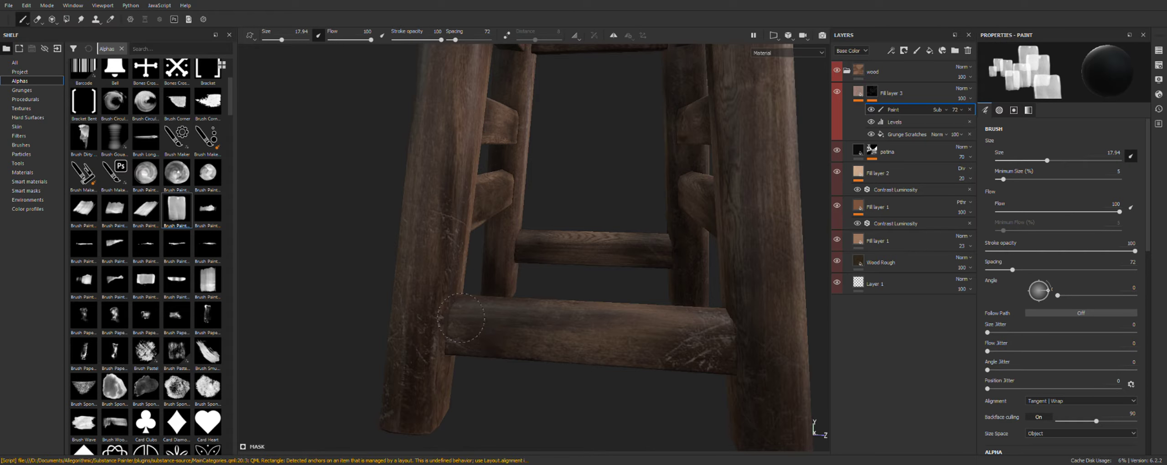
alt+drag(474, 322, 610, 279)
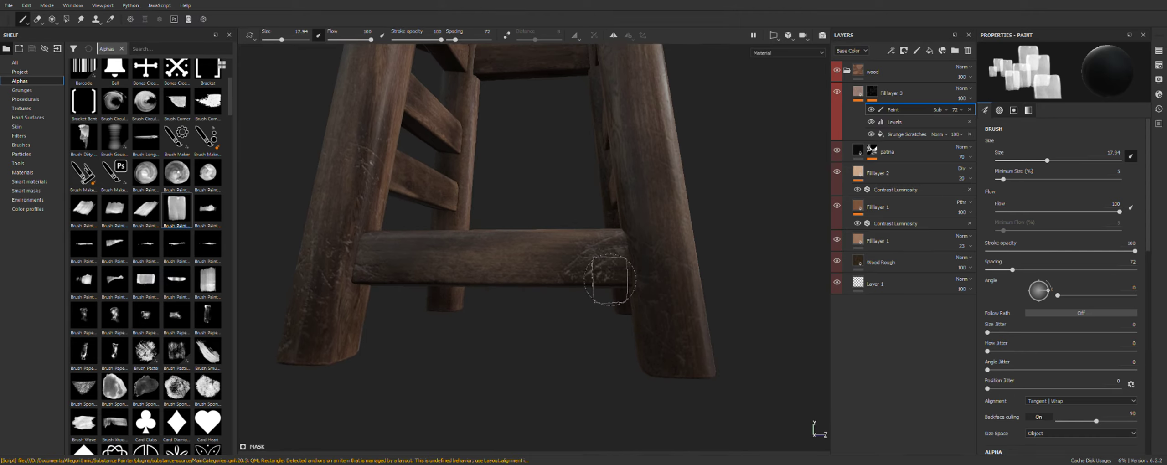
alt+drag(610, 279, 621, 282)
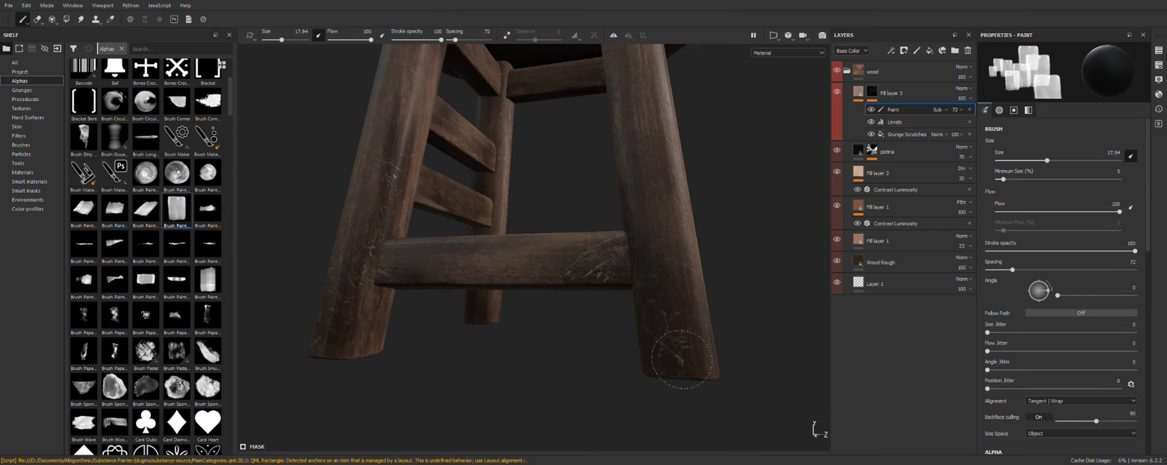
alt+drag(692, 354, 702, 356)
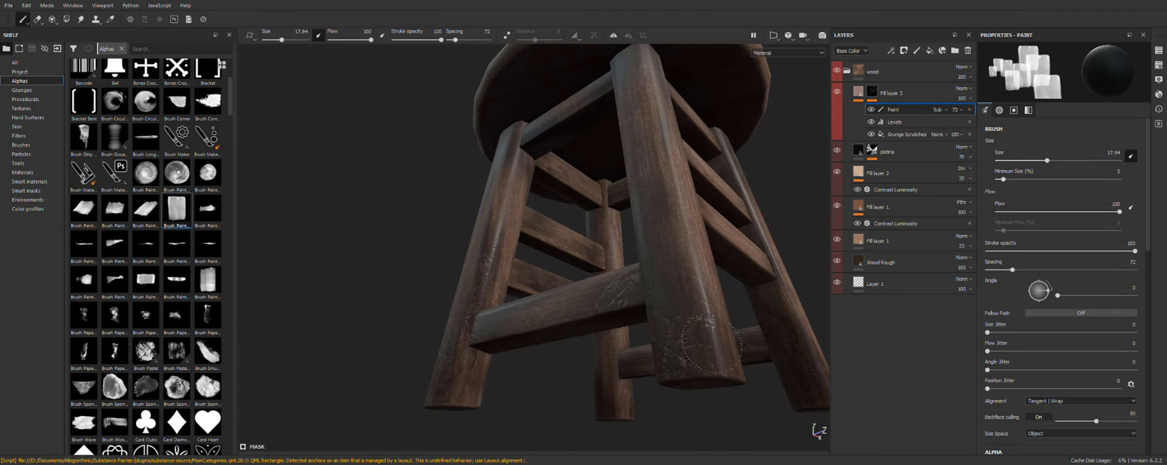
alt+drag(691, 289, 692, 289)
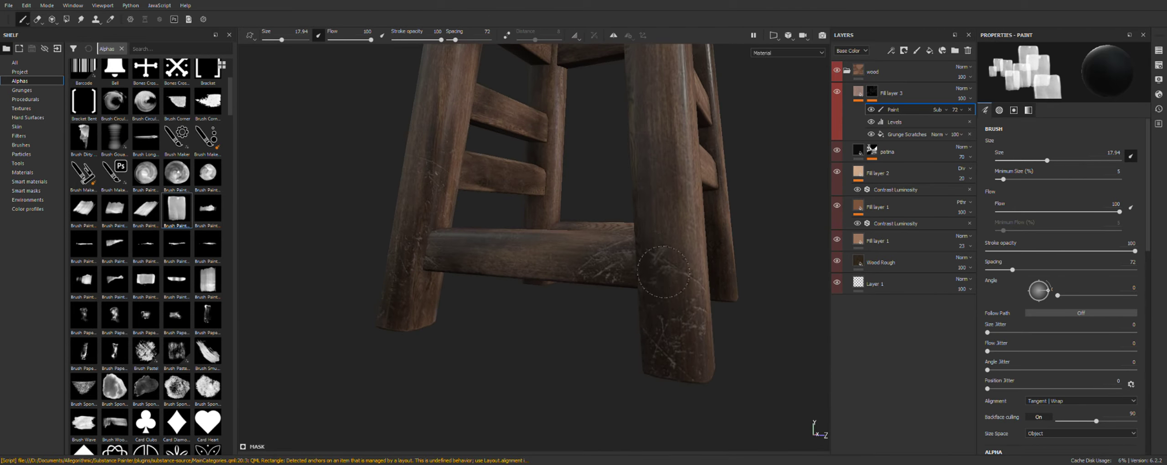
alt+drag(644, 243, 740, 241)
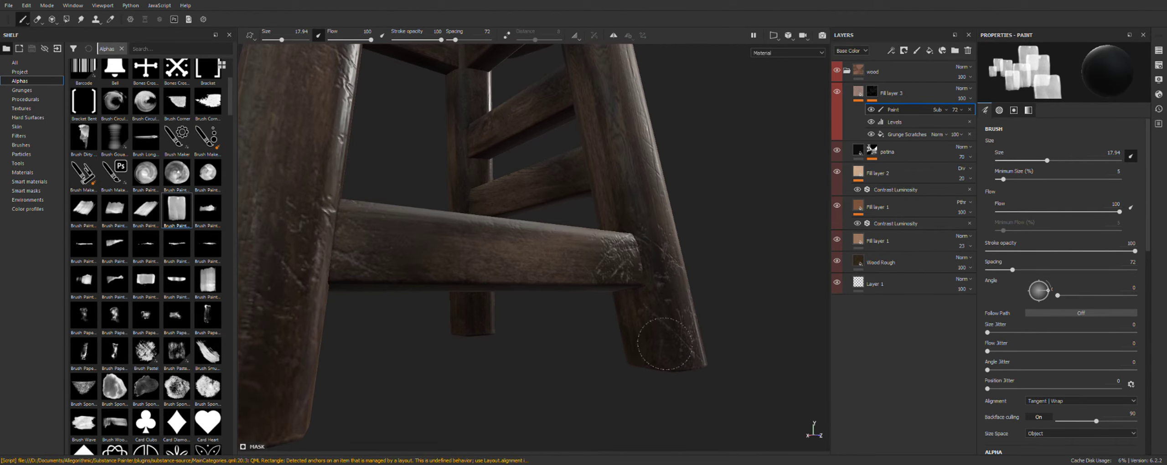
mouse_move(664, 337)
alt+mouse_down()
mouse_move(395, 286)
mouse_move(325, 261)
mouse_move(503, 246)
alt+mouse_up()
Paint scratches on the legs around the rung joints, framing the whole stool with F
mouse_move(474, 273)
alt+mouse_down()
mouse_move(506, 265)
mouse_move(469, 327)
mouse_move(466, 354)
mouse_move(504, 314)
mouse_move(331, 313)
mouse_move(395, 318)
alt+mouse_up()
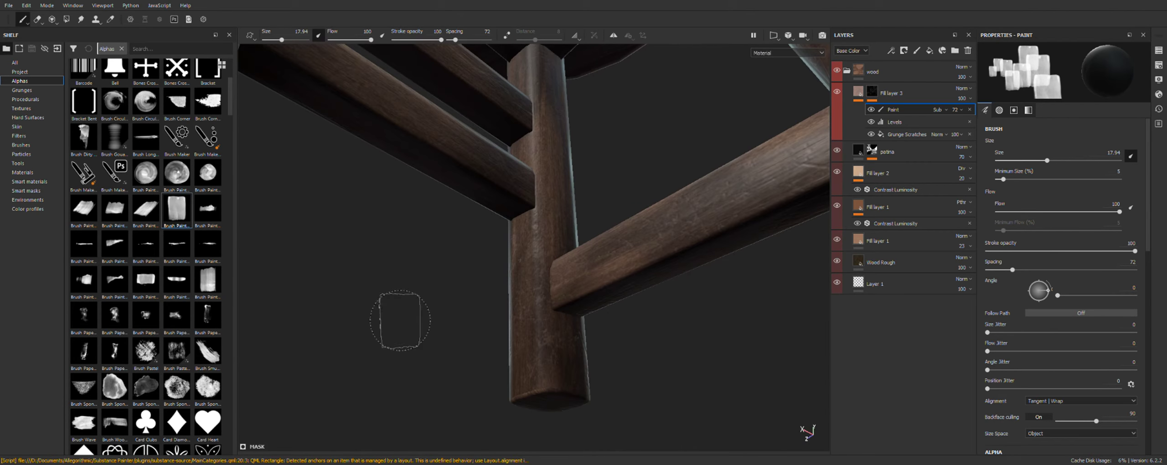
mouse_move(532, 220)
alt+mouse_down()
mouse_move(586, 240)
mouse_move(502, 235)
alt+mouse_up()
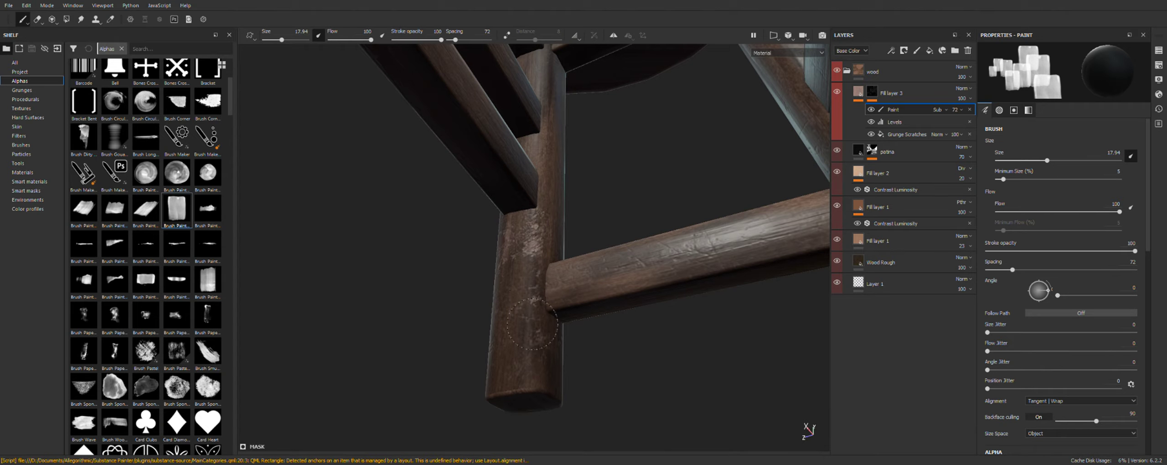
mouse_move(532, 324)
alt+mouse_down()
mouse_move(552, 341)
mouse_move(586, 332)
mouse_move(540, 337)
mouse_move(547, 347)
mouse_move(492, 259)
alt+mouse_up()
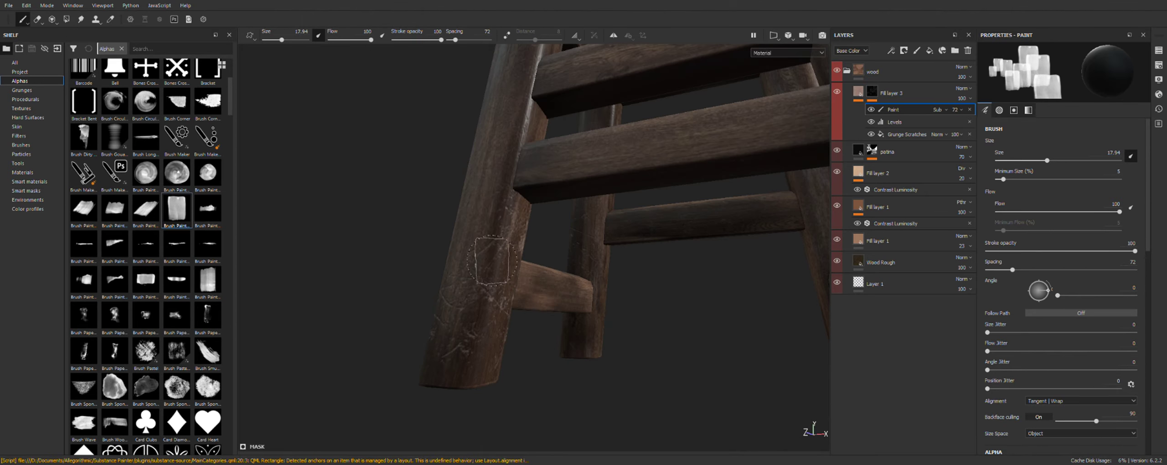
mouse_move(456, 345)
alt+mouse_down()
mouse_move(586, 333)
mouse_move(479, 313)
mouse_move(463, 326)
alt+mouse_up()
key(f)
alt+drag(531, 266, 570, 291)
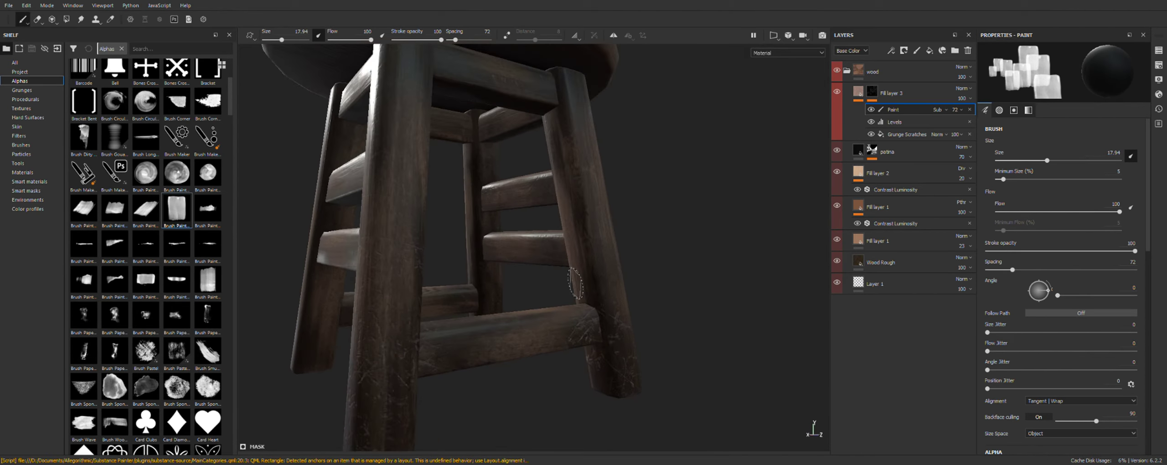
alt+drag(570, 290, 617, 295)
alt+right_drag(617, 295, 602, 294)
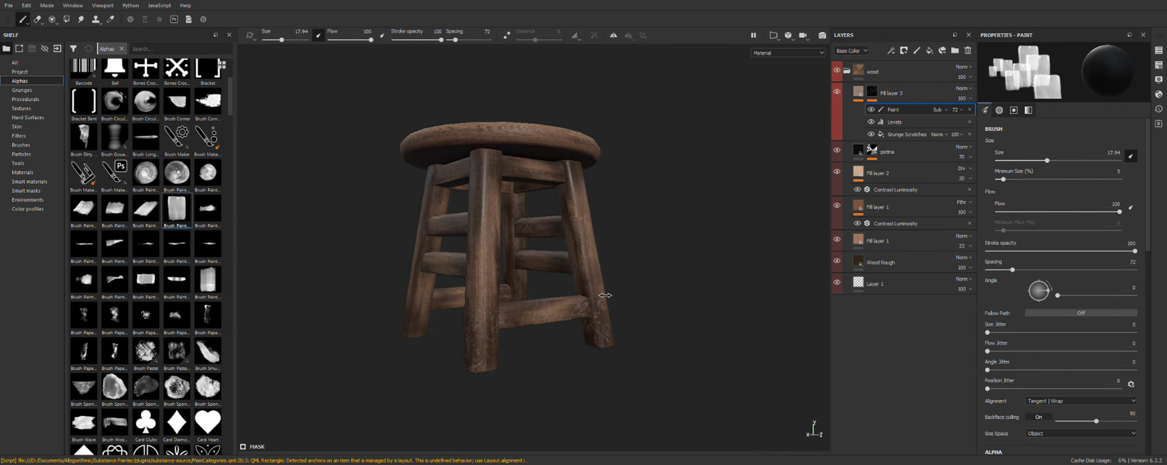
alt+drag(601, 294, 672, 307)
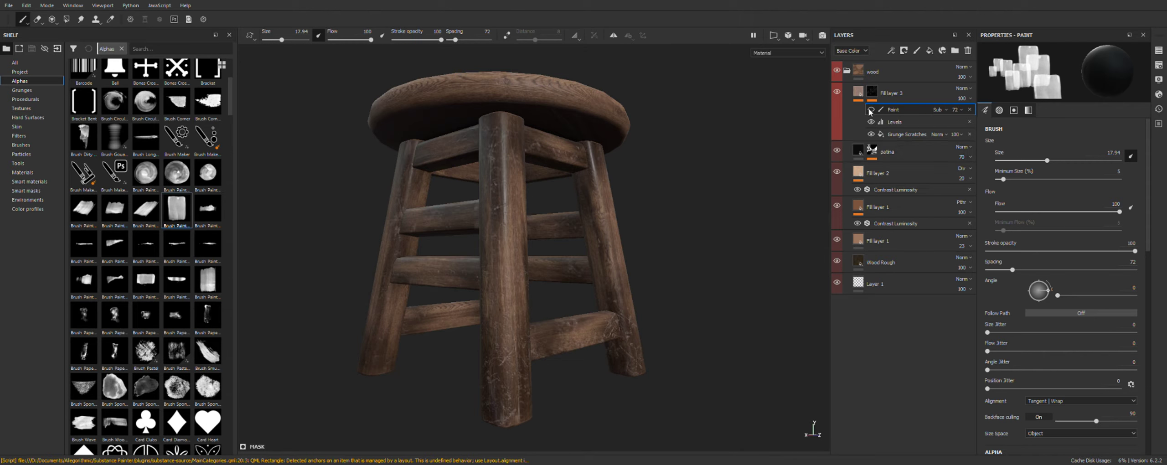
mouse_move(703, 195)
alt+mouse_down()
mouse_move(619, 193)
mouse_move(628, 207)
alt+mouse_up()
alt+middle_drag(628, 206, 605, 223)
mouse_move(605, 223)
alt+mouse_down()
mouse_move(617, 242)
mouse_move(664, 246)
mouse_move(621, 222)
alt+mouse_up()
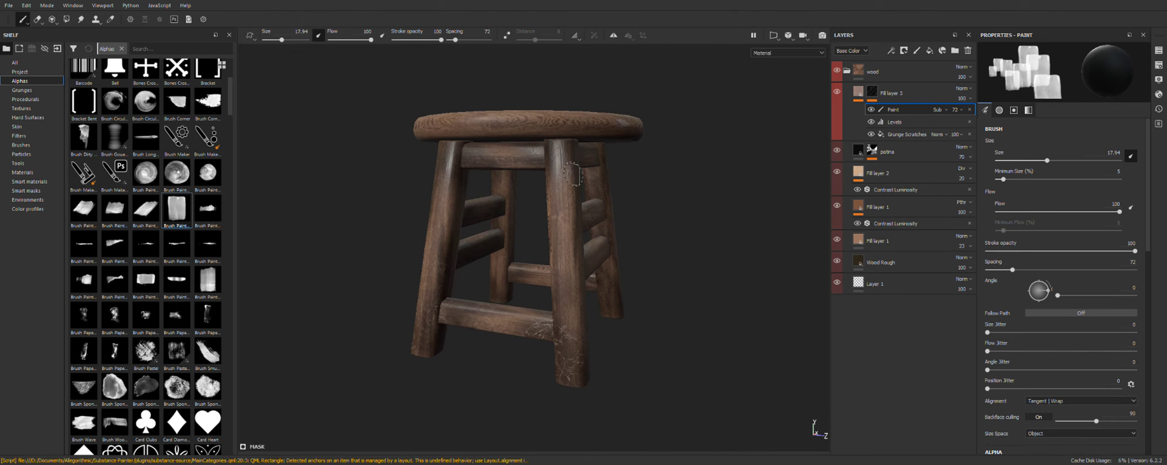
scroll(566, 175, down, 2)
scroll(567, 171, up, 3)
scroll(570, 161, up, 5)
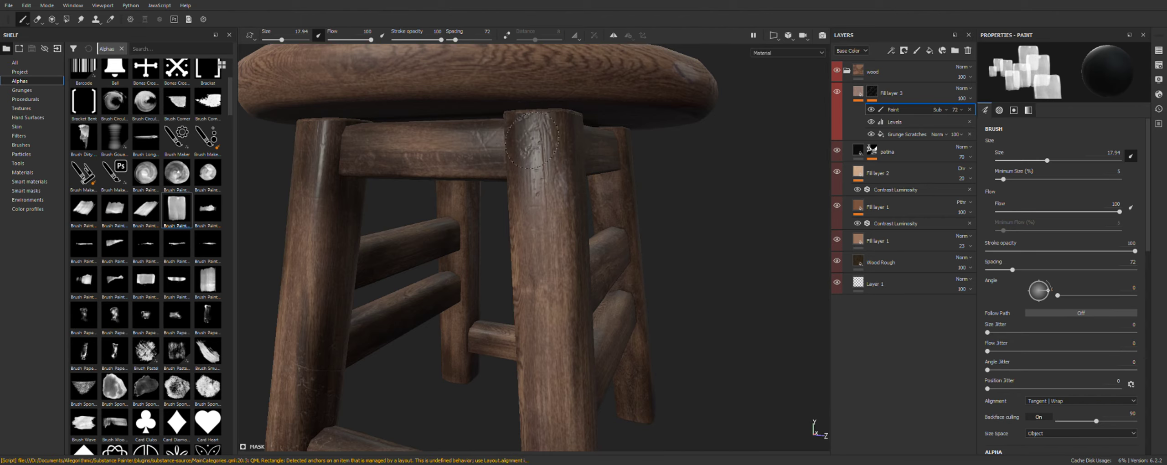
Brush scratches onto the rail under the seat, then back out to a front view of the whole stool
mouse_move(552, 136)
alt+mouse_down()
mouse_move(558, 153)
mouse_move(599, 172)
mouse_move(483, 146)
alt+mouse_up()
scroll(595, 147, down, 5)
scroll(599, 172, up, 3)
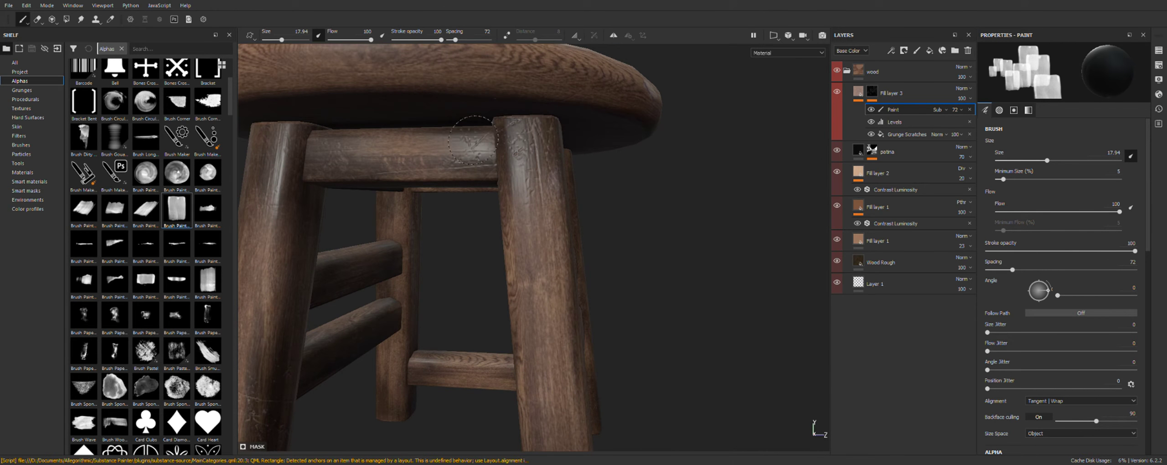
alt+drag(455, 144, 547, 191)
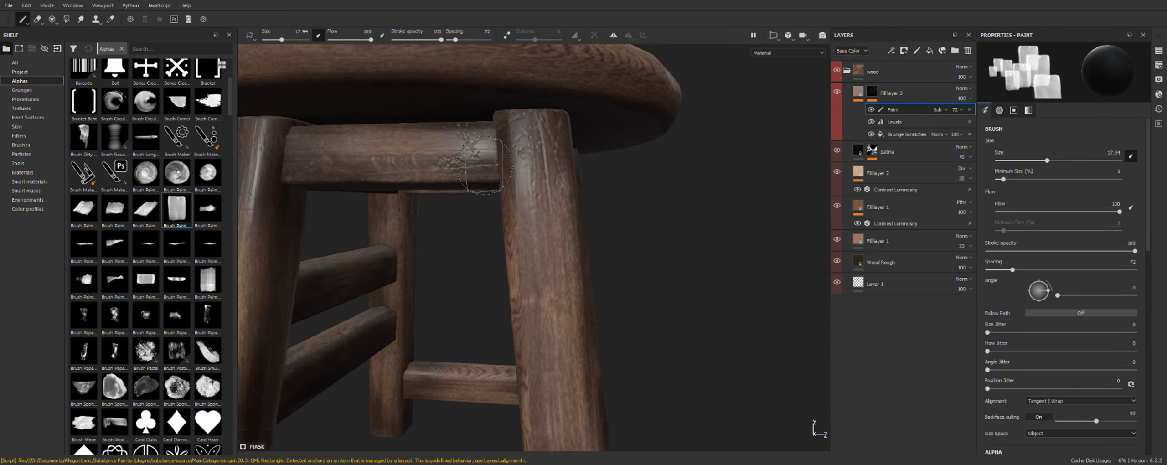
scroll(592, 219, down, 5)
mouse_move(592, 219)
alt+mouse_down()
mouse_move(641, 243)
mouse_move(554, 260)
mouse_move(556, 229)
mouse_move(625, 242)
alt+mouse_up()
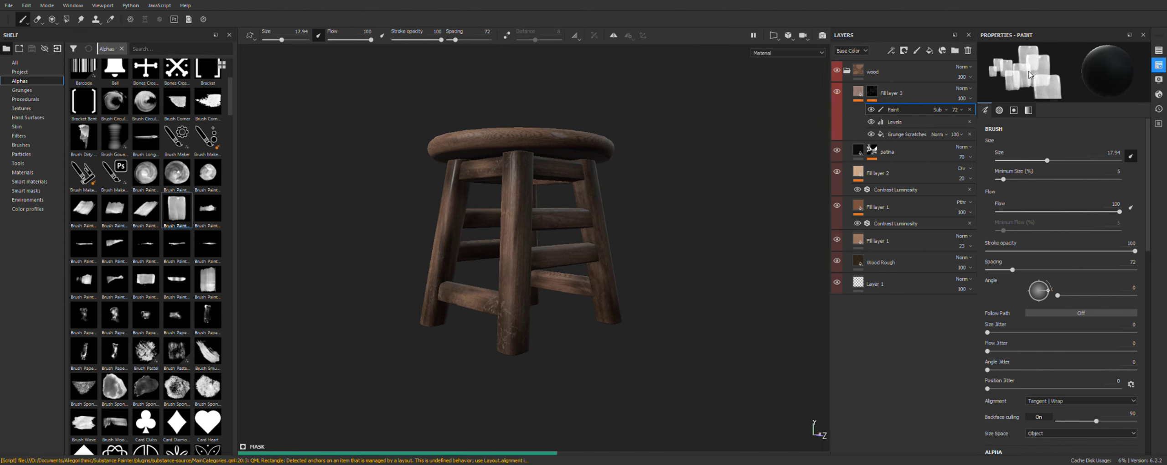
Dock the Texture Set Settings panel between Layers and Properties and widen it
drag(1028, 74, 991, 89)
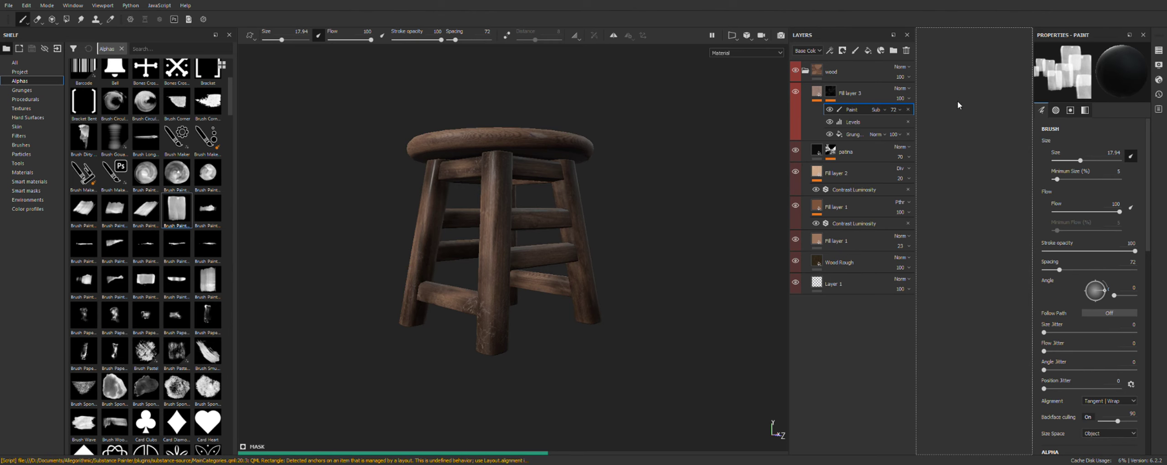
drag(968, 100, 969, 100)
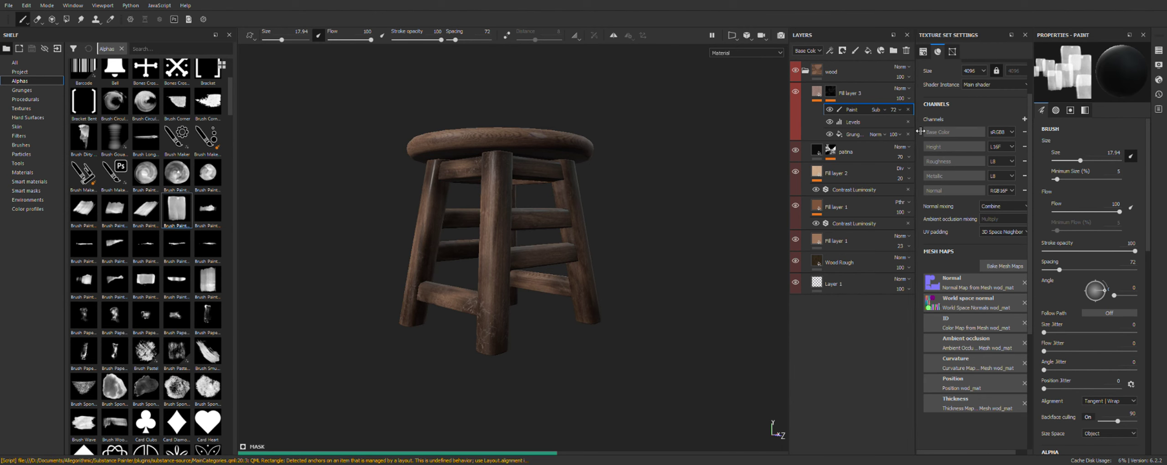
drag(915, 137, 902, 138)
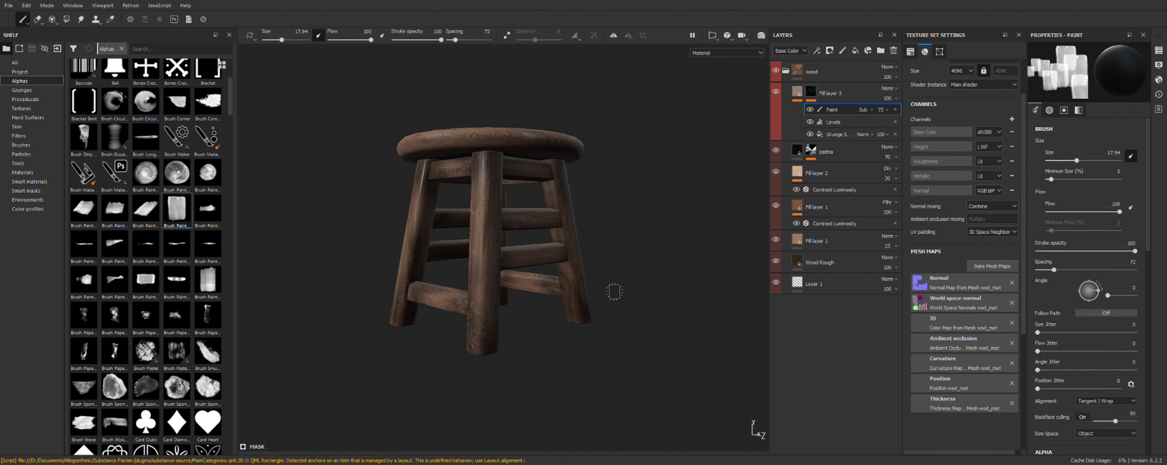
Orbit the stool, rotate the lighting and bring wod_mat's general properties into view
alt+drag(513, 339, 558, 319)
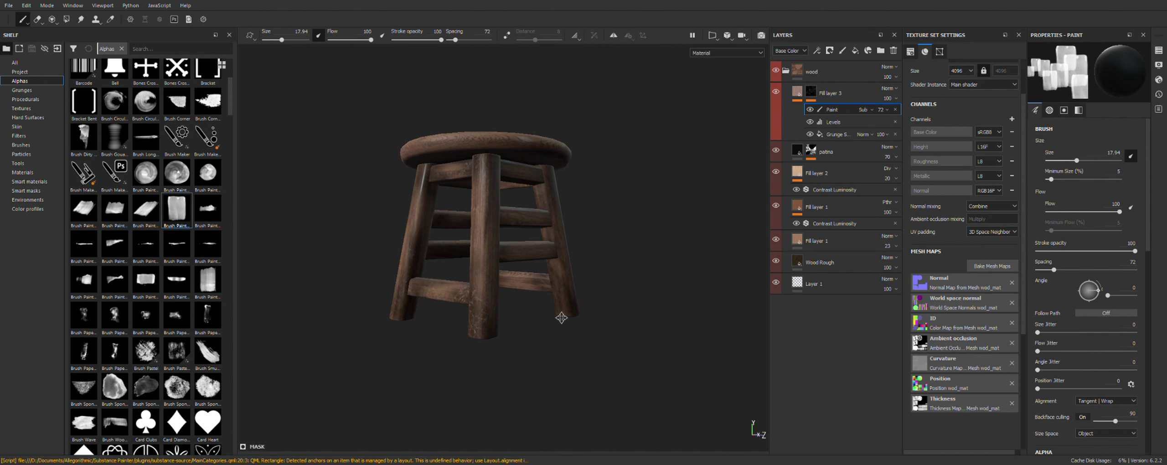
scroll(512, 315, up, 3)
scroll(506, 332, up, 3)
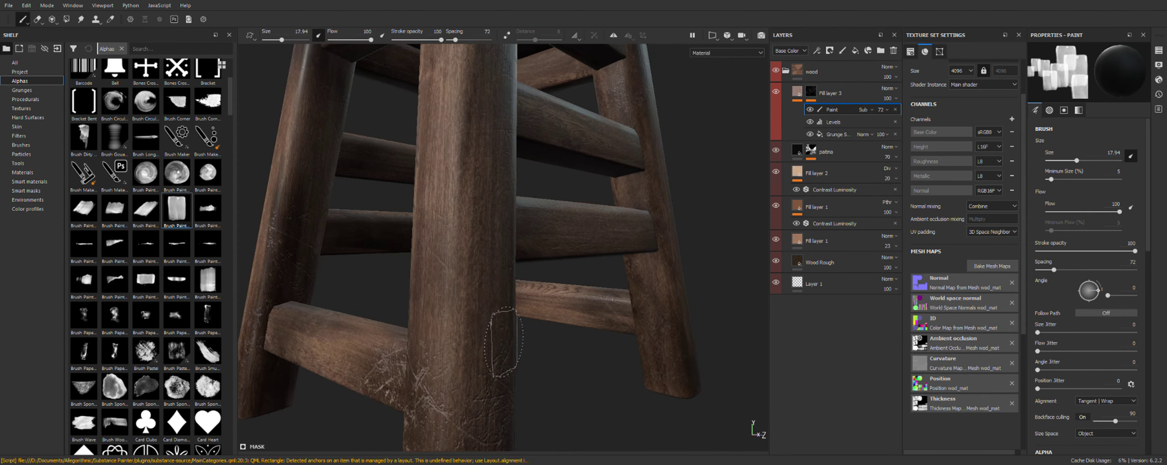
mouse_move(503, 342)
alt+mouse_down()
mouse_move(698, 282)
mouse_move(742, 287)
mouse_move(568, 217)
mouse_move(578, 323)
mouse_move(566, 326)
alt+mouse_up()
scroll(688, 264, down, 2)
scroll(688, 264, down, 2)
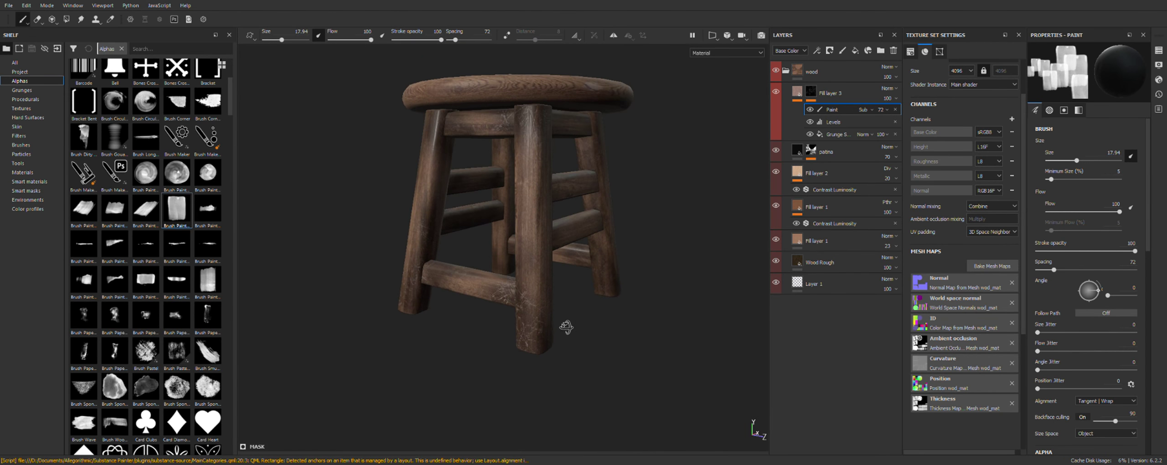
shift+right_drag(654, 294, 662, 309)
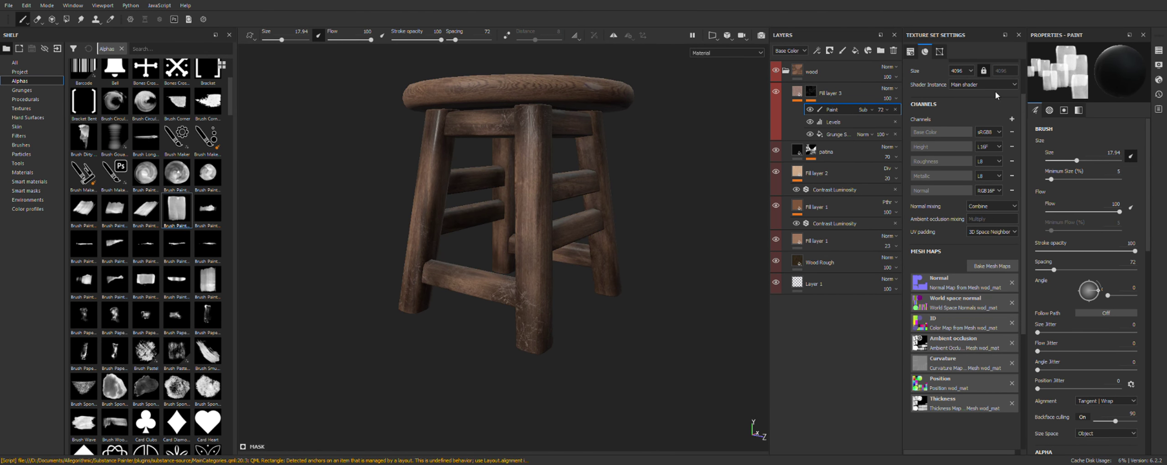
click(909, 53)
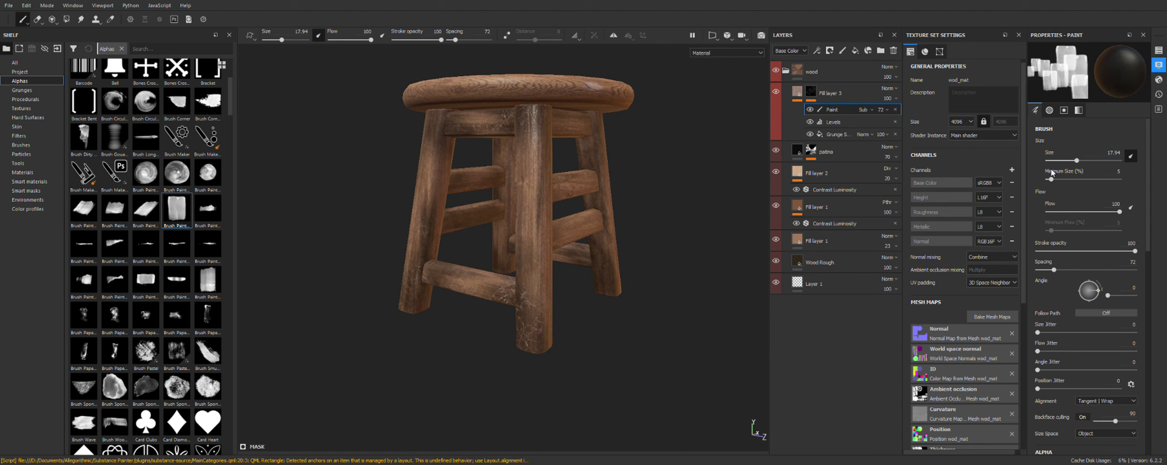
alt+drag(677, 216, 654, 213)
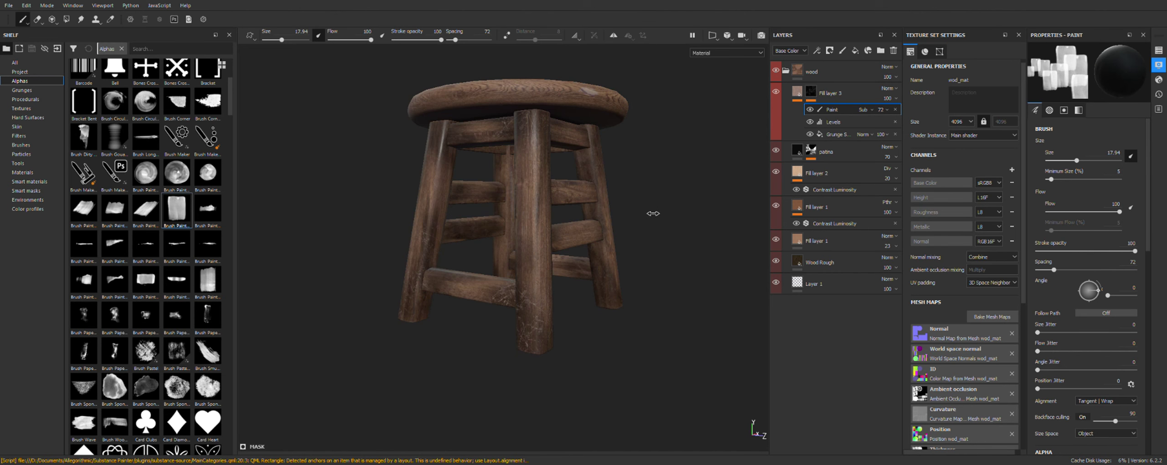
scroll(653, 213, up, 5)
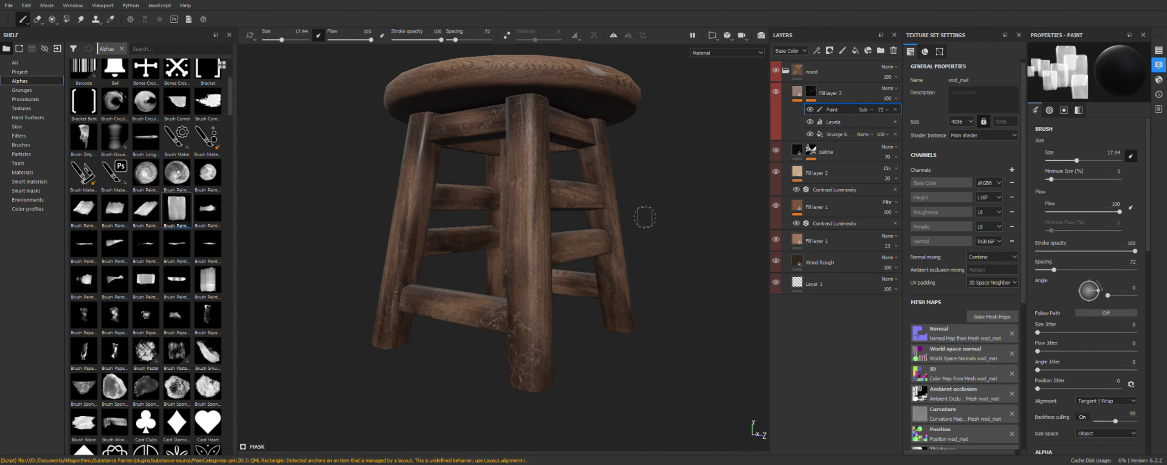